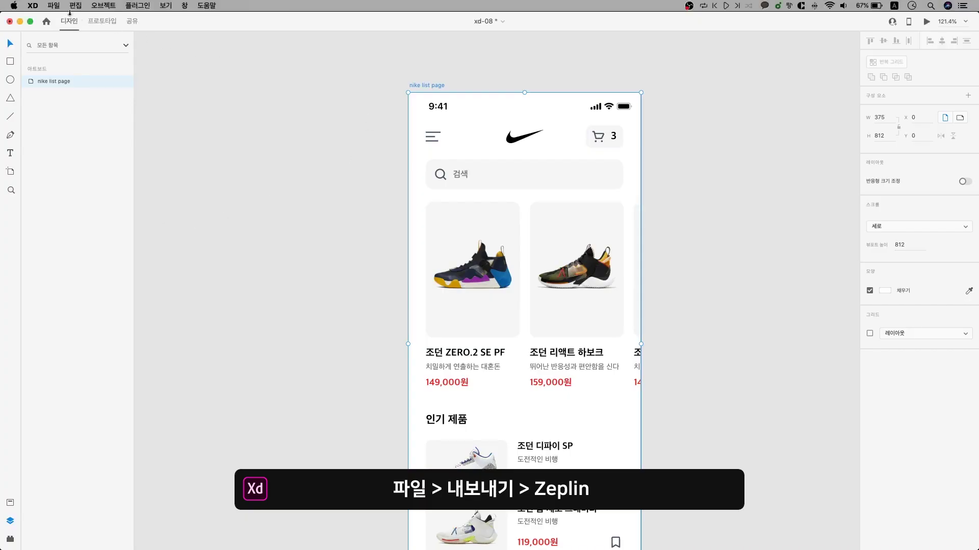
left_click(54, 6)
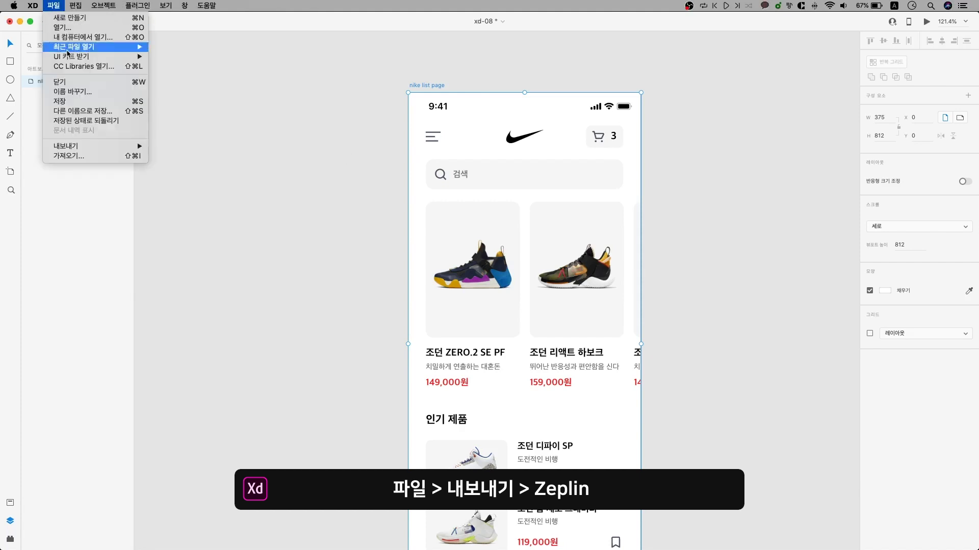
mouse_move(69, 147)
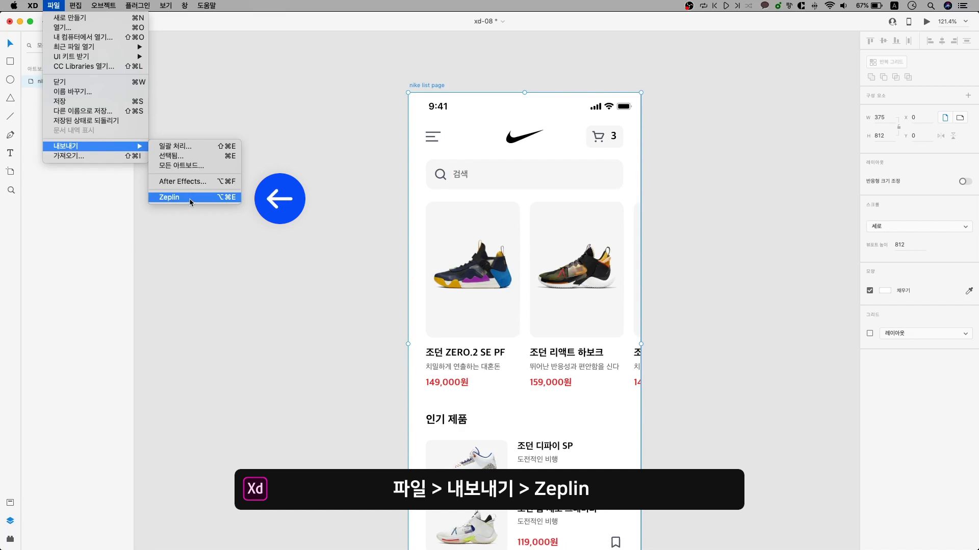
left_click(252, 290)
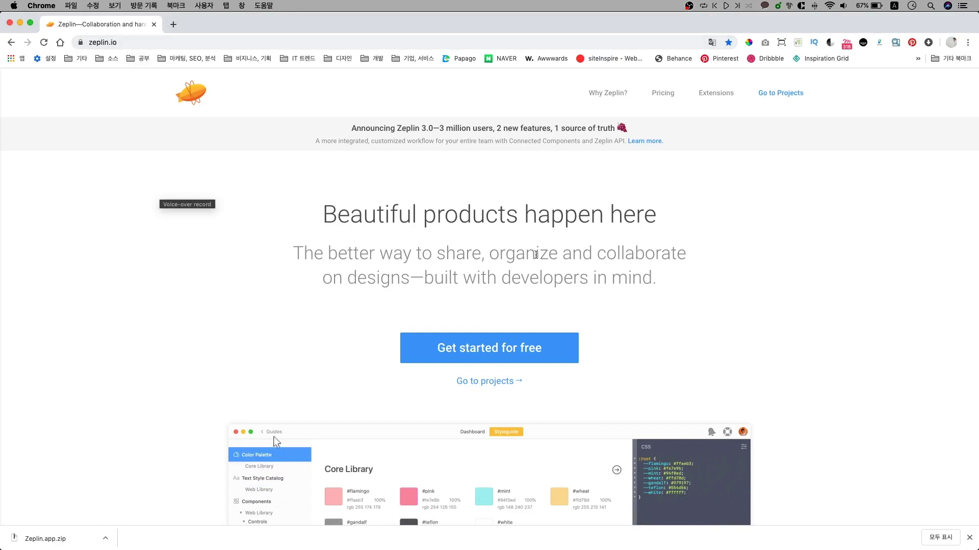
Look over the Zeplin home page, opening its free start link and going back before viewing the remaining sections
scroll(526, 251, "down", 2)
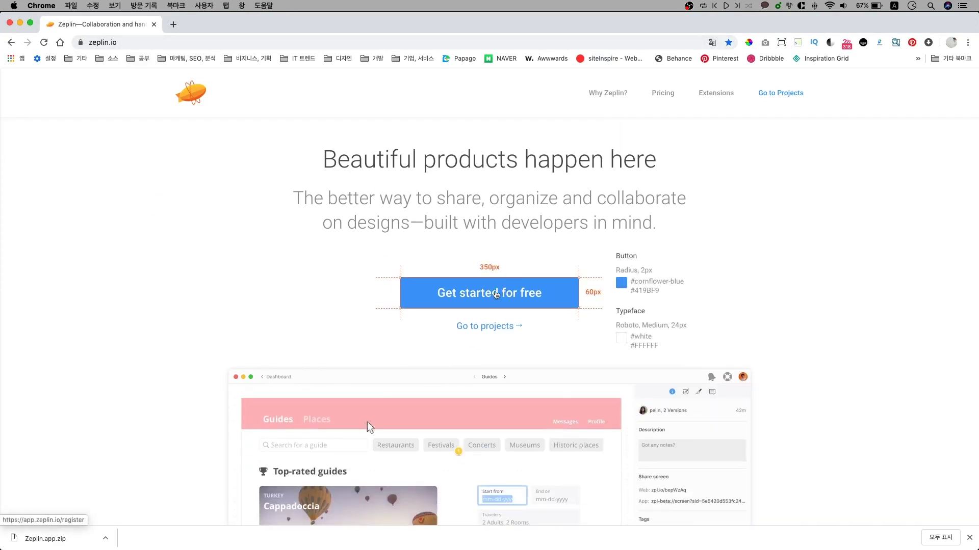
left_click(496, 295)
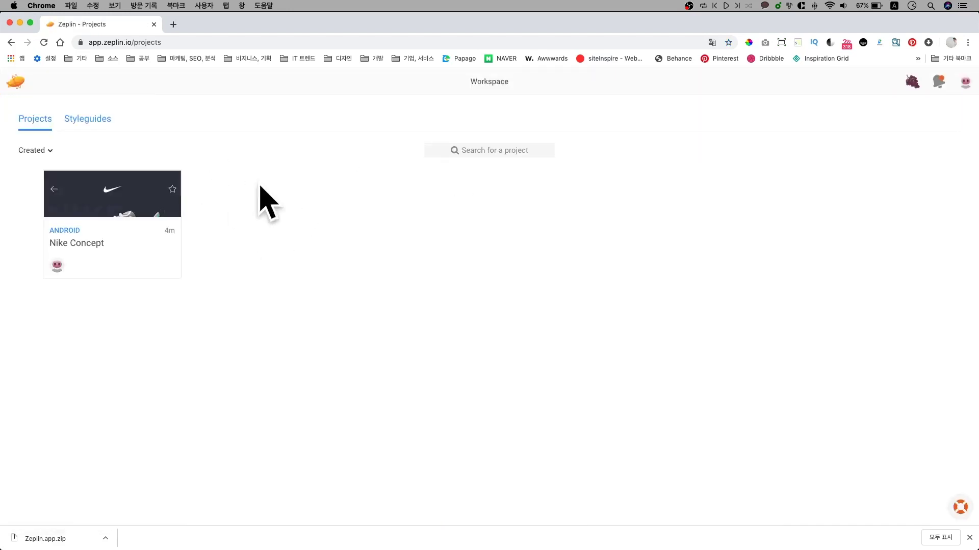
left_click(11, 42)
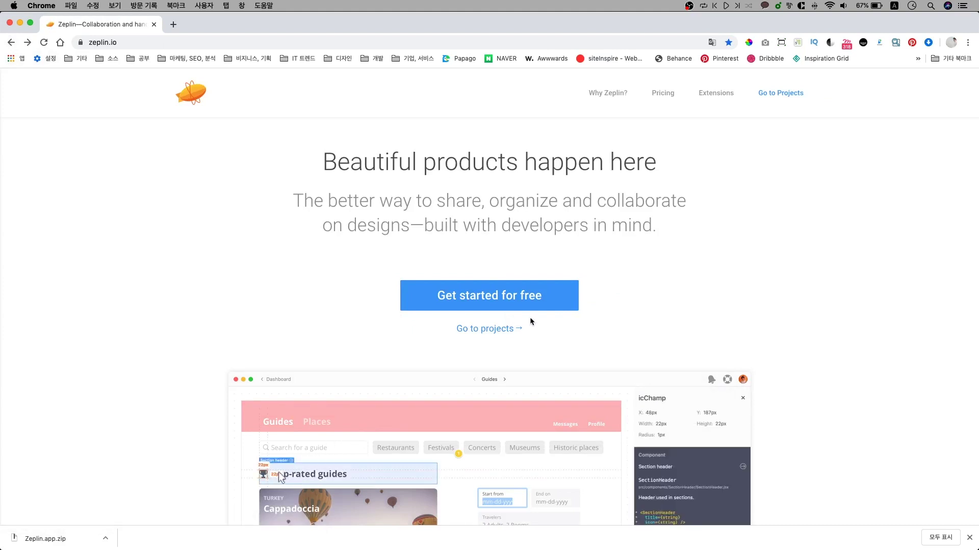
scroll(595, 259, "down", 5)
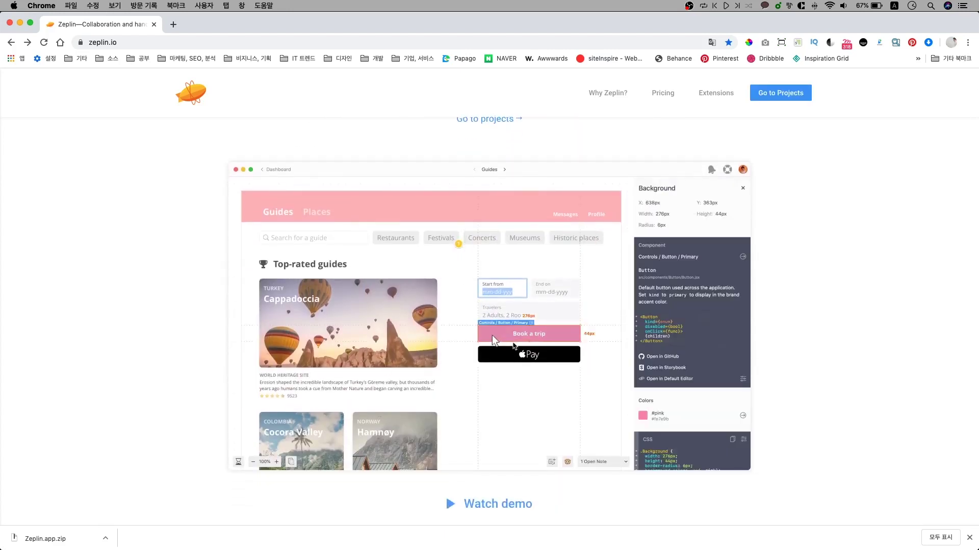
scroll(547, 283, "down", 5)
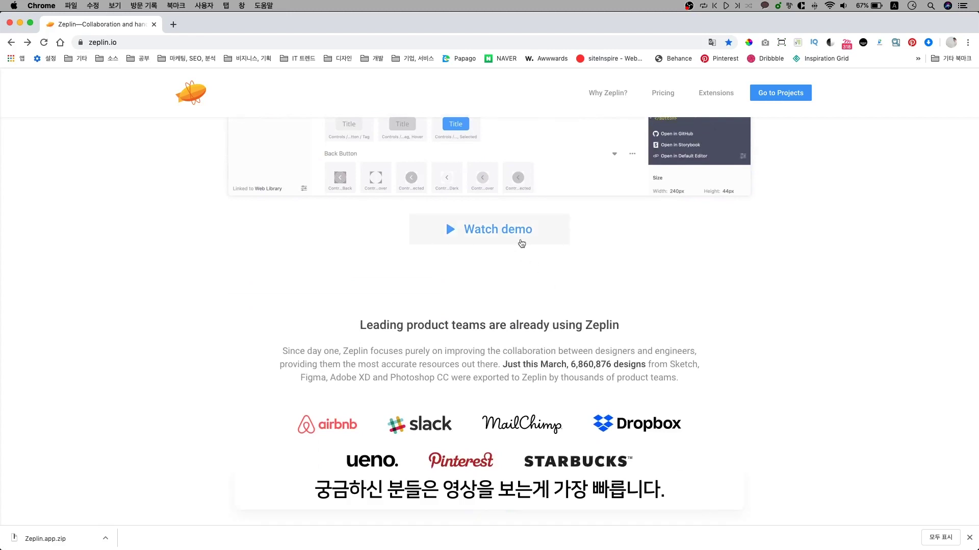
scroll(522, 243, "down", 3)
scroll(525, 242, "down", 10)
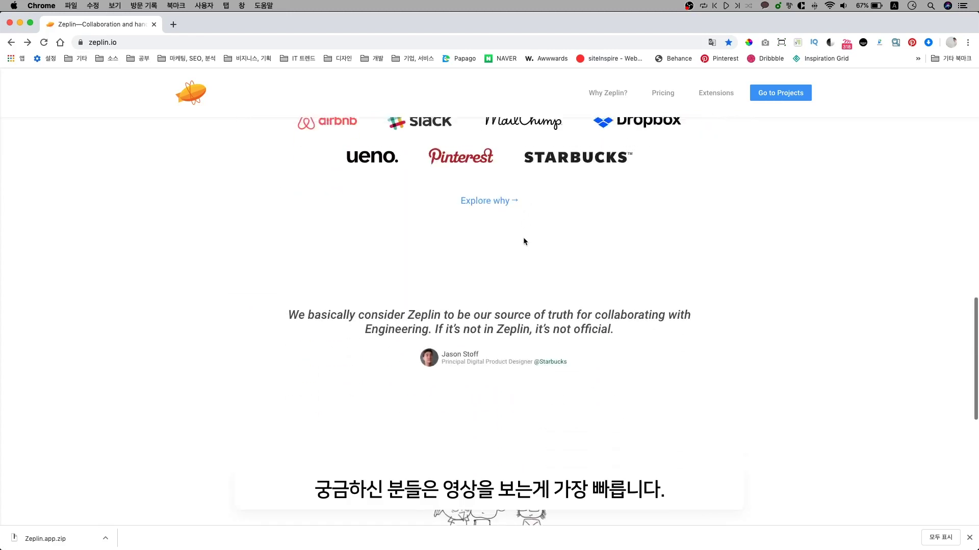
Open Zeplin's pricing page and compare the plans under monthly and yearly billing
left_click(660, 96)
scroll(435, 225, "down", 5)
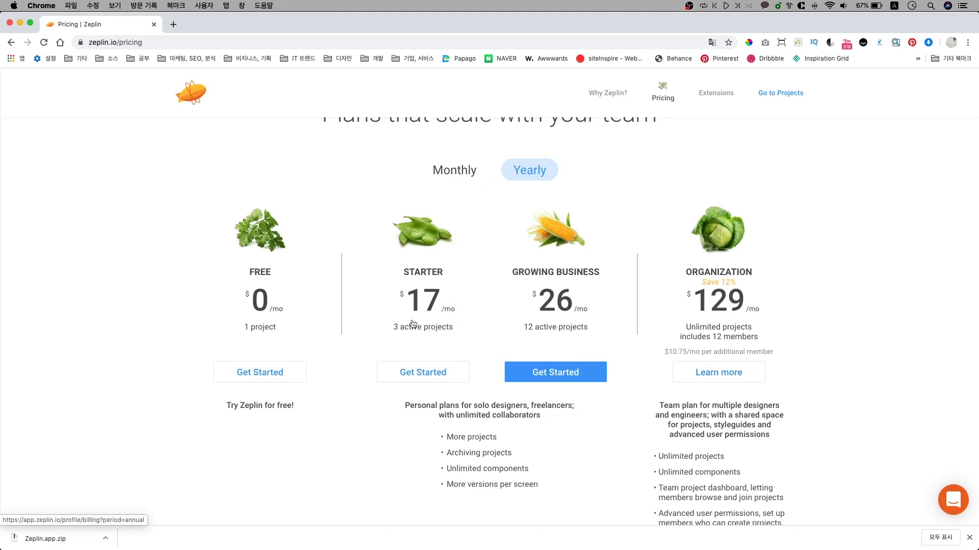
left_click(462, 173)
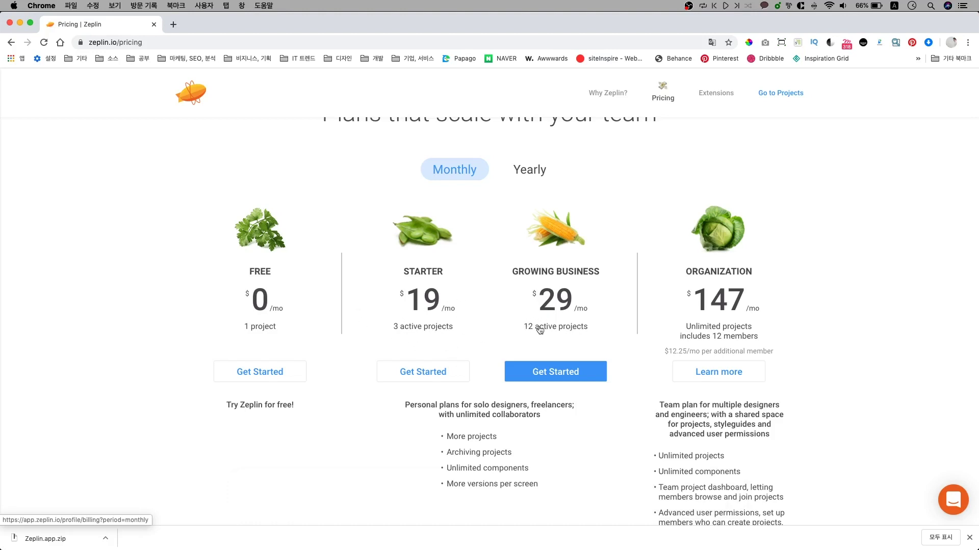
left_click(528, 176)
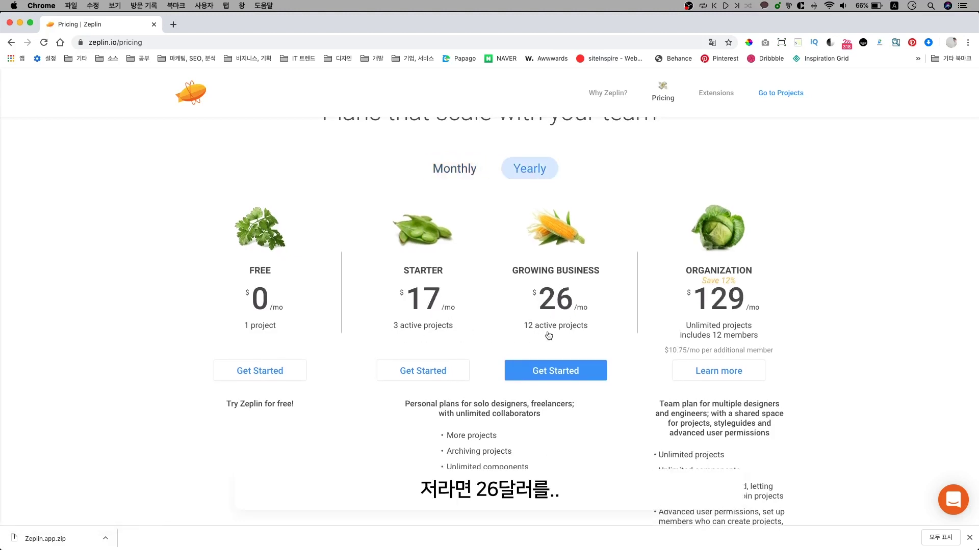
scroll(554, 296, "up", 1)
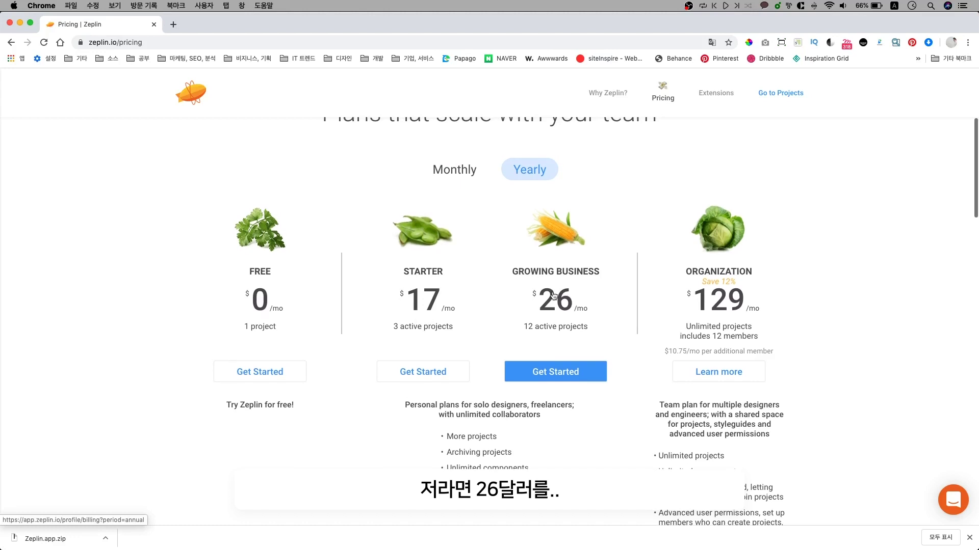
scroll(586, 306, "up", 1)
scroll(586, 306, "up", 1)
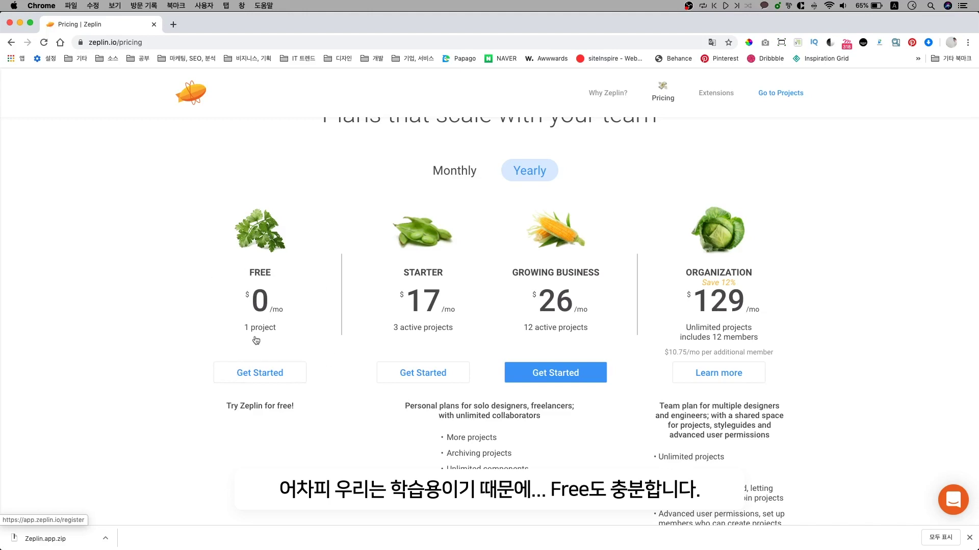
scroll(529, 254, "down", 20)
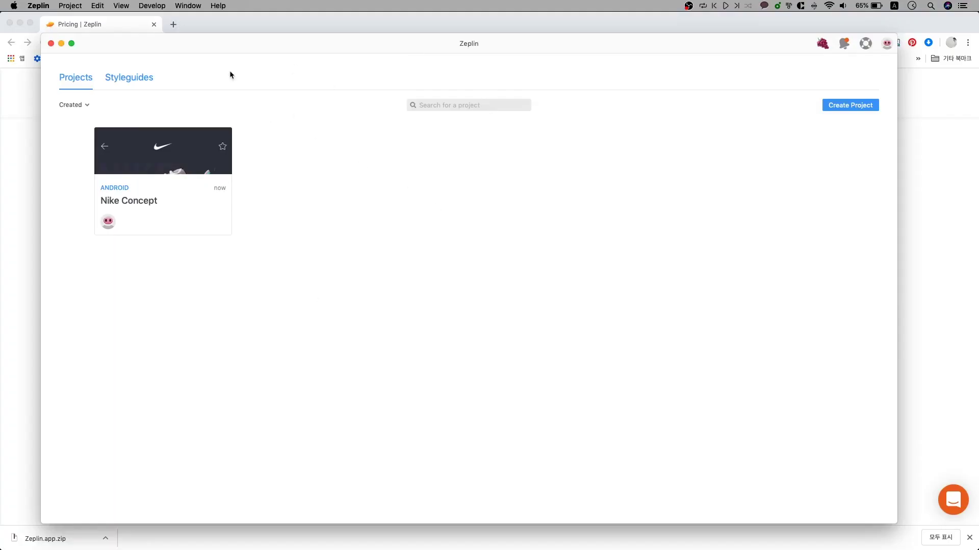
Open the Nike Concept project in the Zeplin desktop app and return to the project list
left_click(887, 44)
left_click(613, 158)
mouse_move(150, 176)
double_click(172, 163)
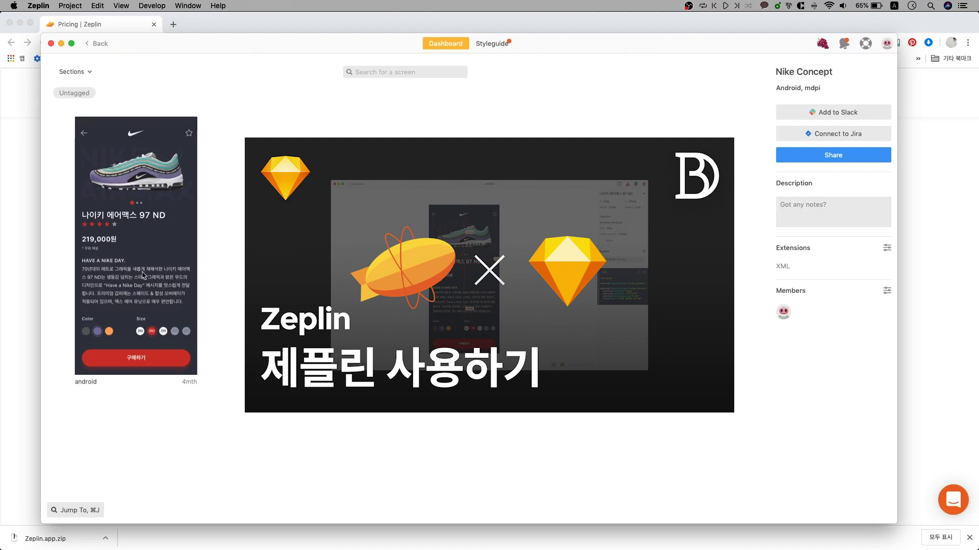
left_click(97, 43)
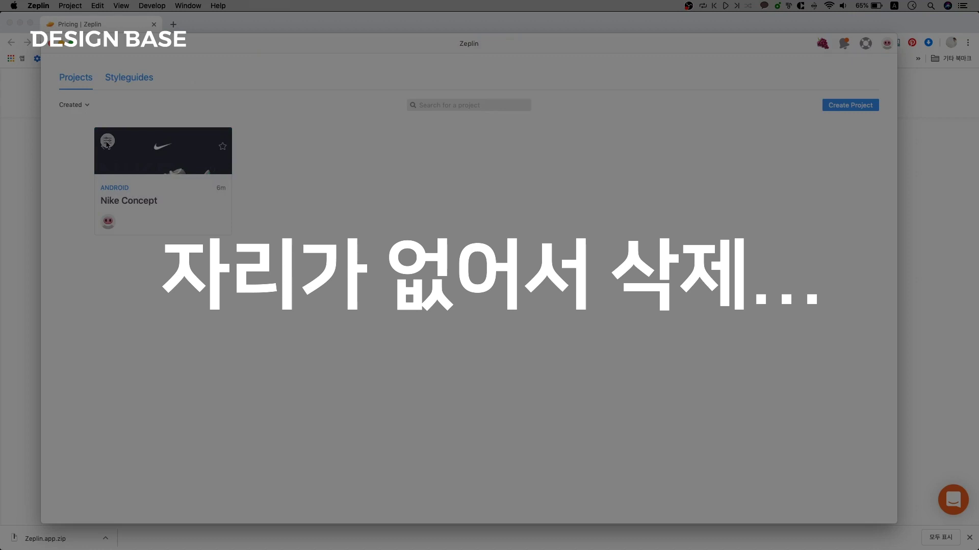
Delete the Nike Concept project, confirming with the project name "Nike Concept"
left_click(107, 141)
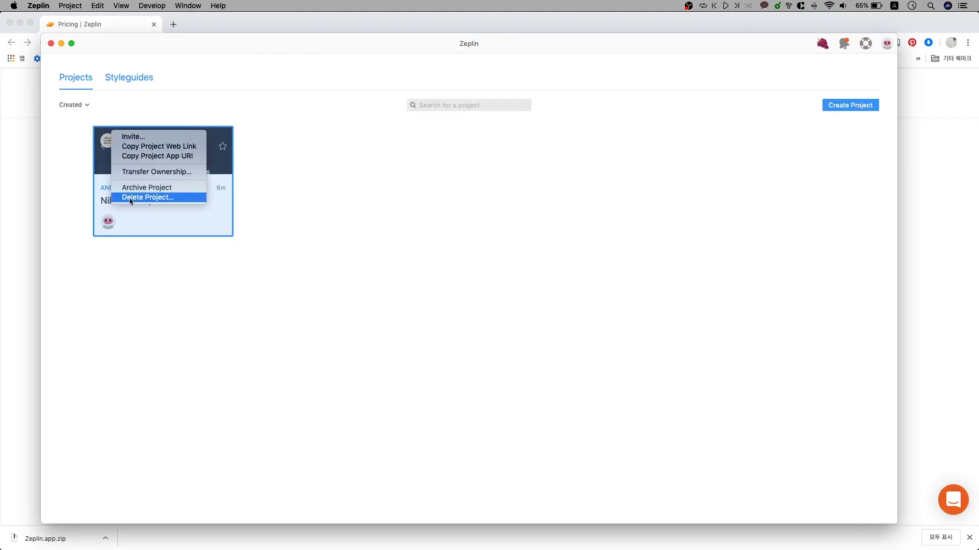
left_click(133, 198)
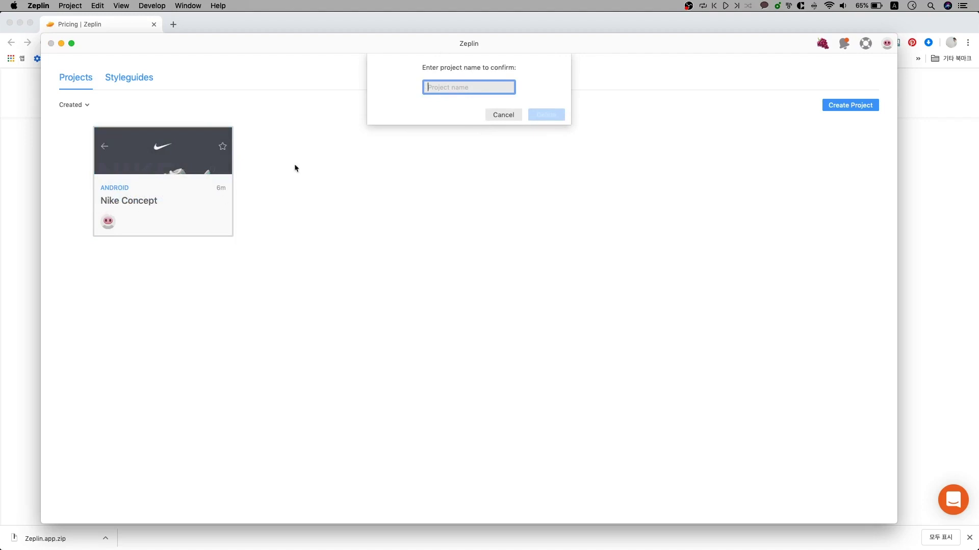
type("Nike concept")
left_click(442, 87)
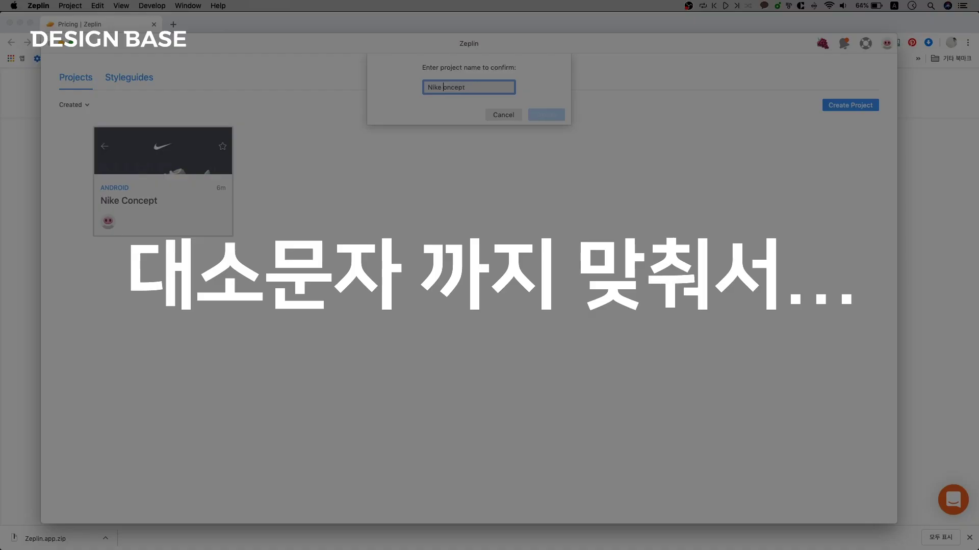
type("C")
left_click(555, 117)
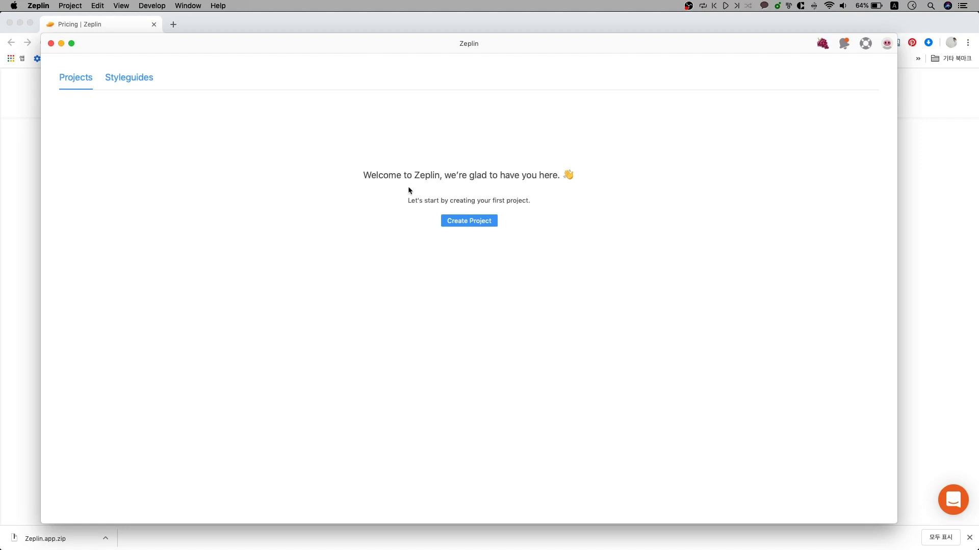
Create a new Zeplin project for the iOS platform
left_click(471, 222)
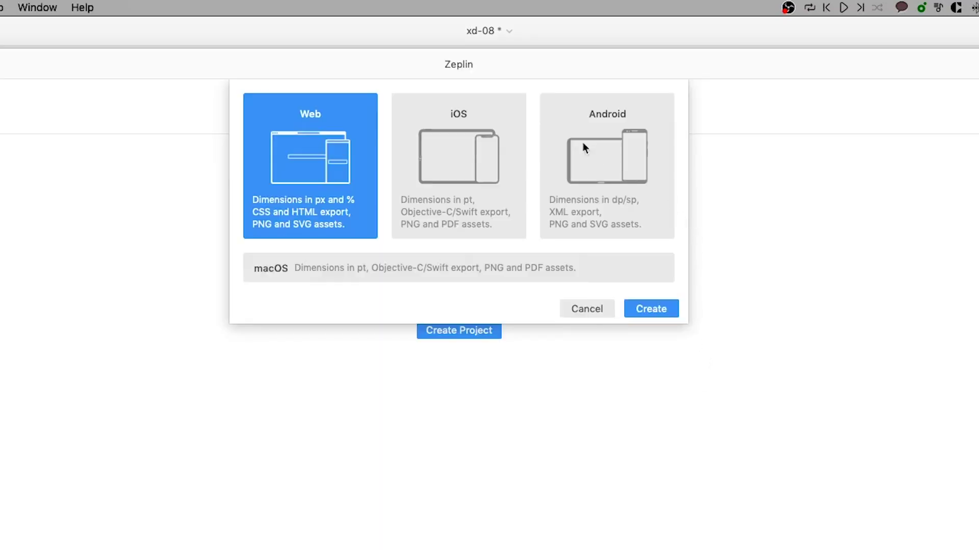
left_click(476, 144)
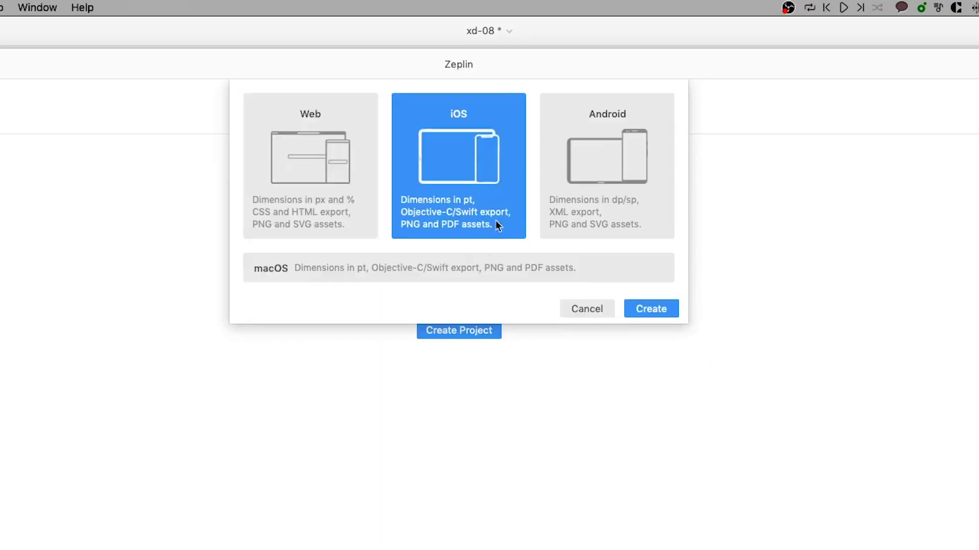
left_click(632, 309)
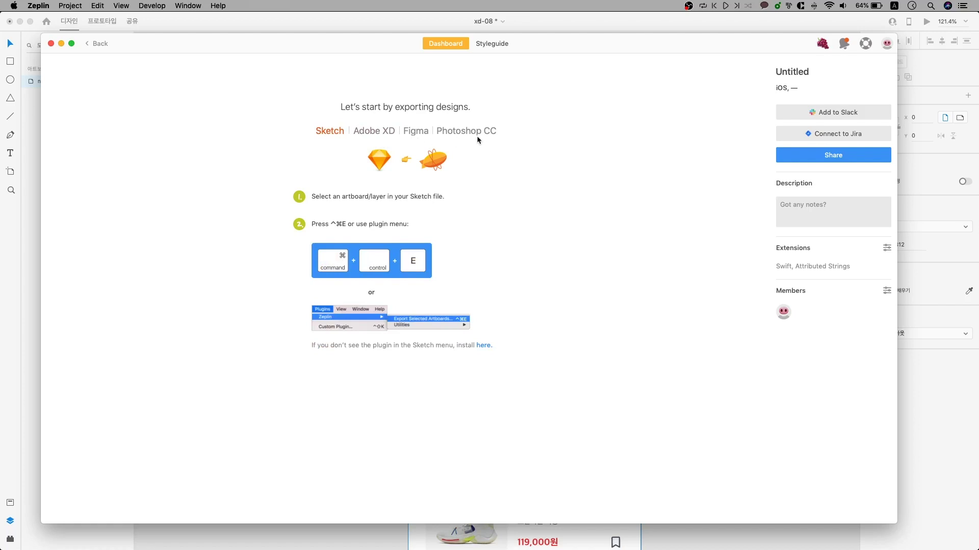
Review the design export instructions for Adobe XD, Figma and Photoshop CC, ending on those for Adobe XD
left_click(381, 133)
left_click(417, 132)
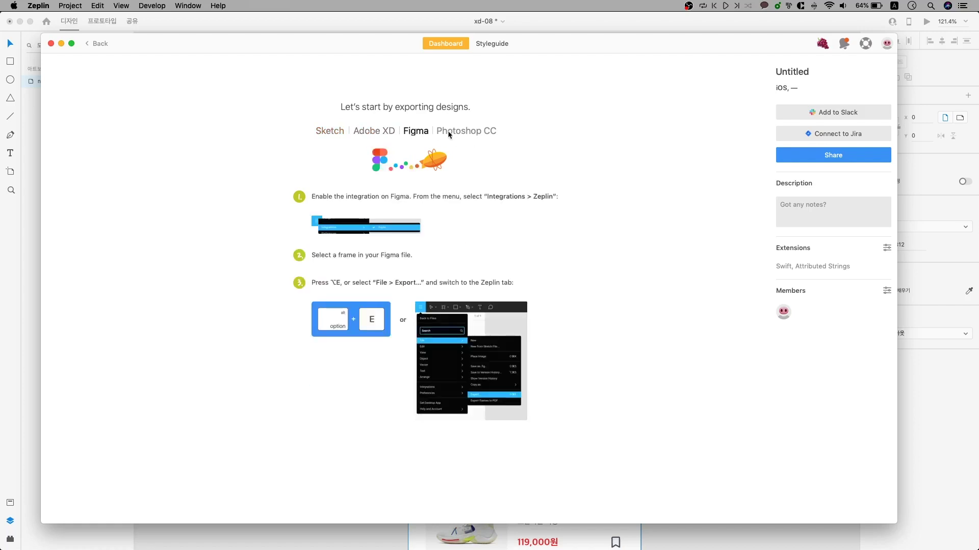
left_click(450, 134)
left_click(414, 133)
left_click(370, 133)
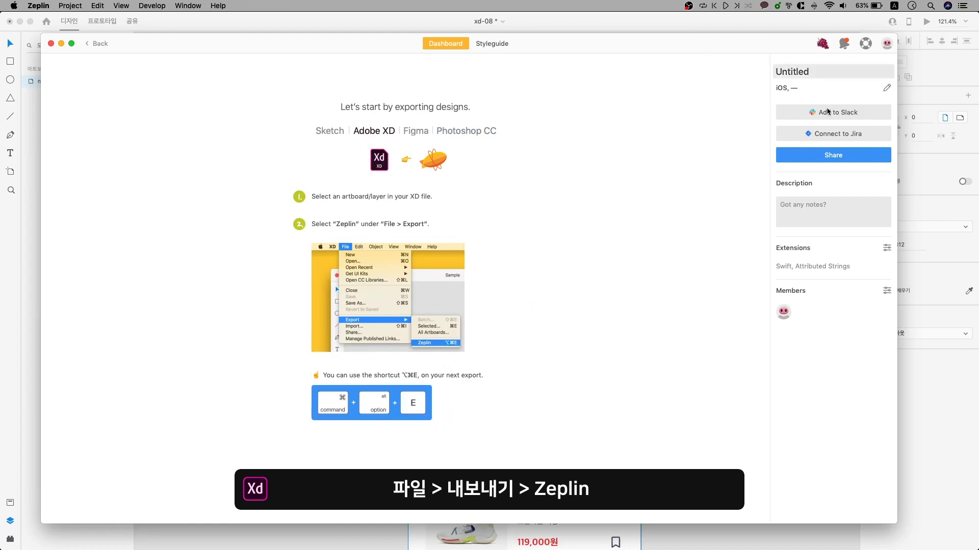
Rename the new project as "Nike ios"
left_click(798, 76)
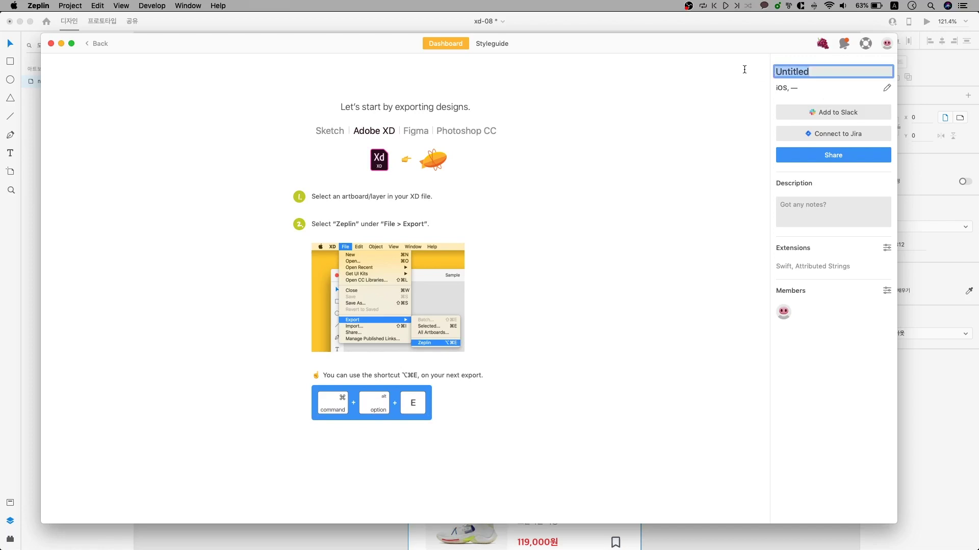
type("Nike ios")
key("Return")
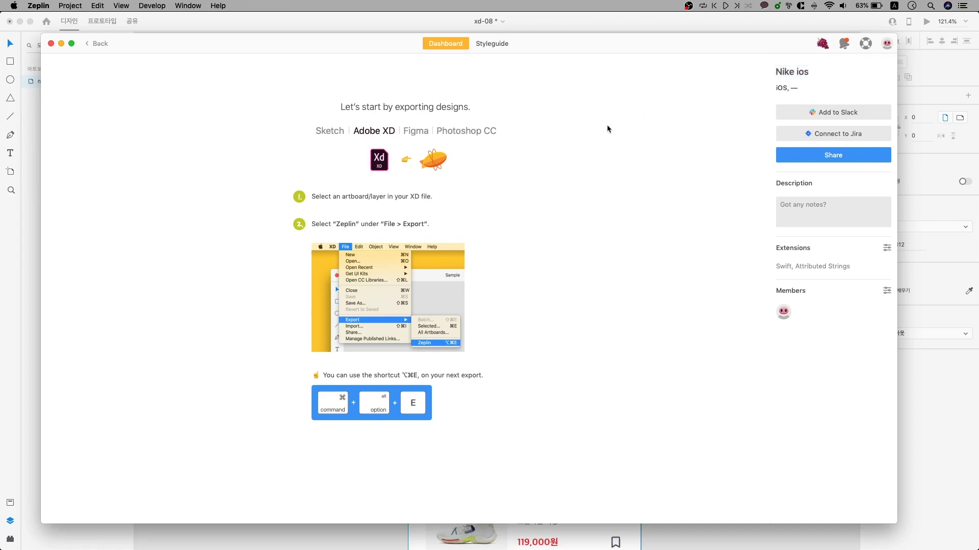
Switch to Adobe XD and export the nike list page artboard to the Nike ios project in Zeplin at 1x density
left_click(23, 205)
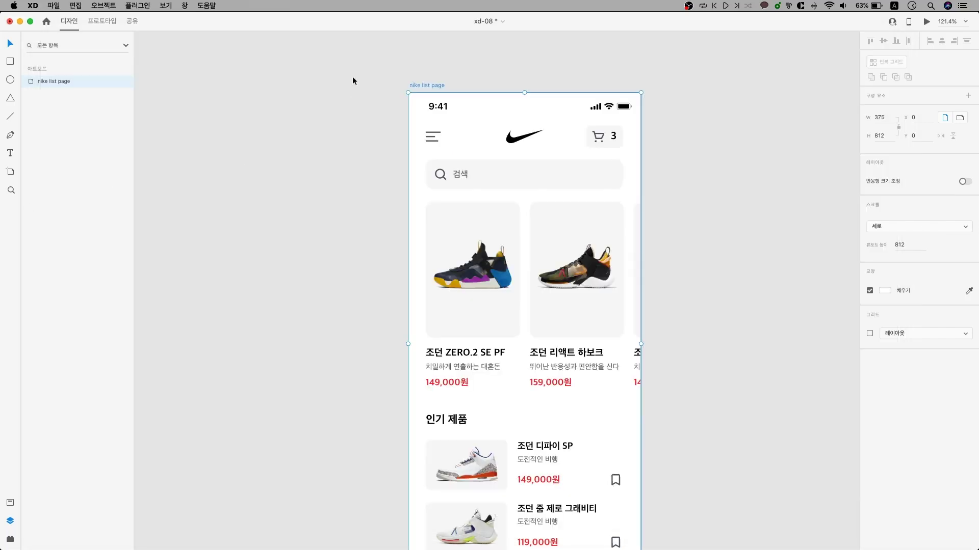
scroll(353, 77, "up", 2)
scroll(353, 77, "down", 5)
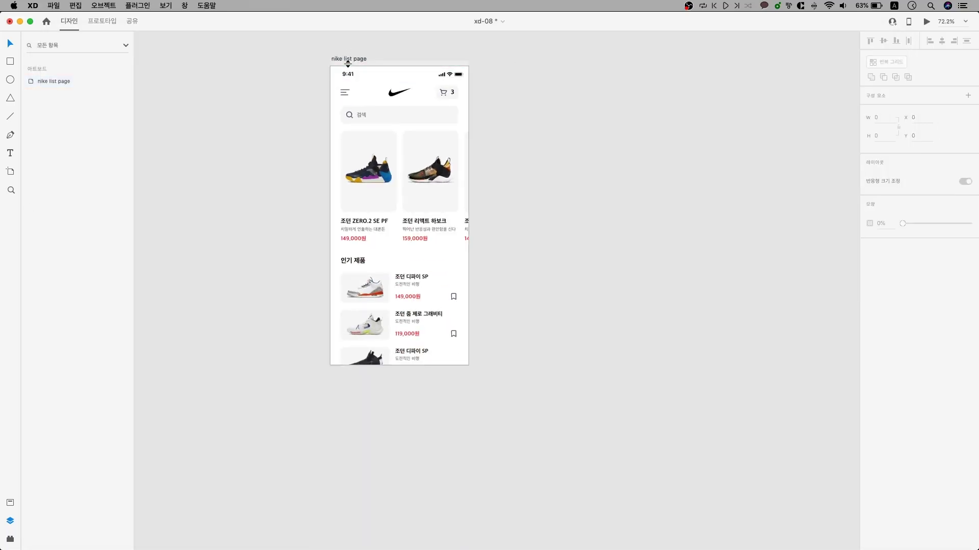
scroll(349, 82, "up", 1)
left_click(344, 87)
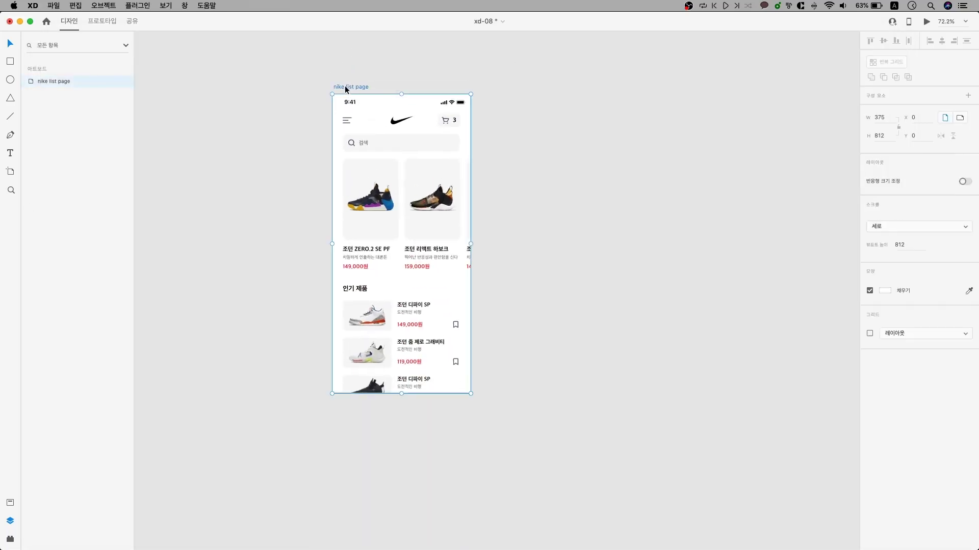
left_click(54, 5)
mouse_move(91, 146)
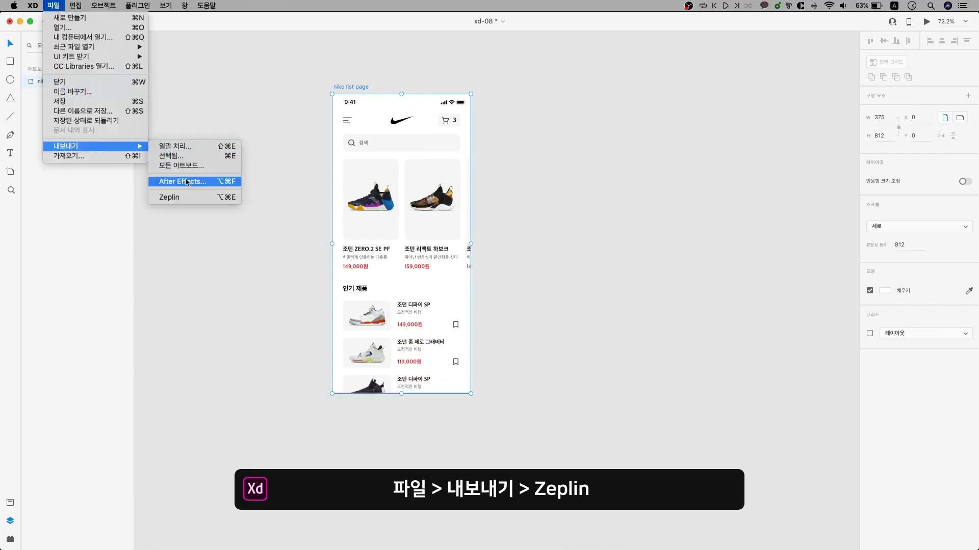
left_click(173, 198)
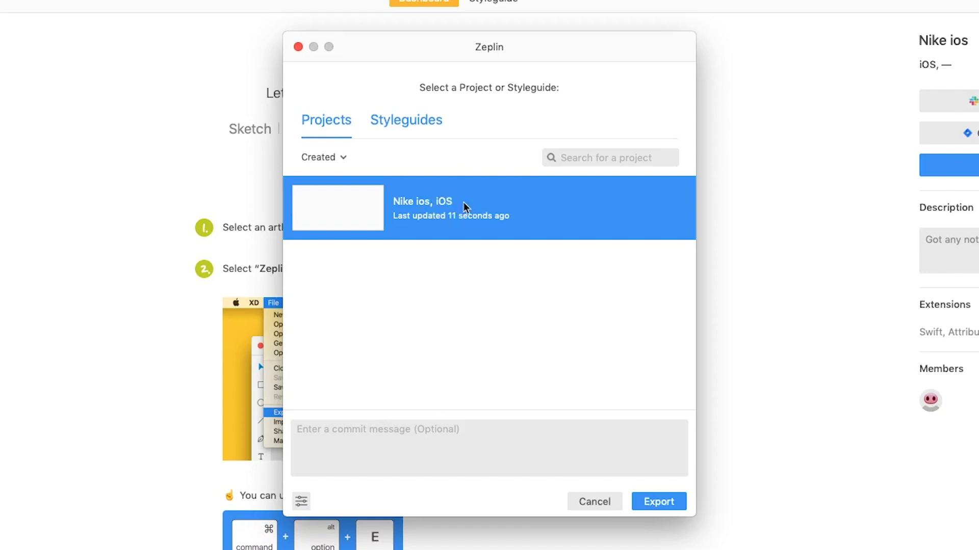
left_click(674, 501)
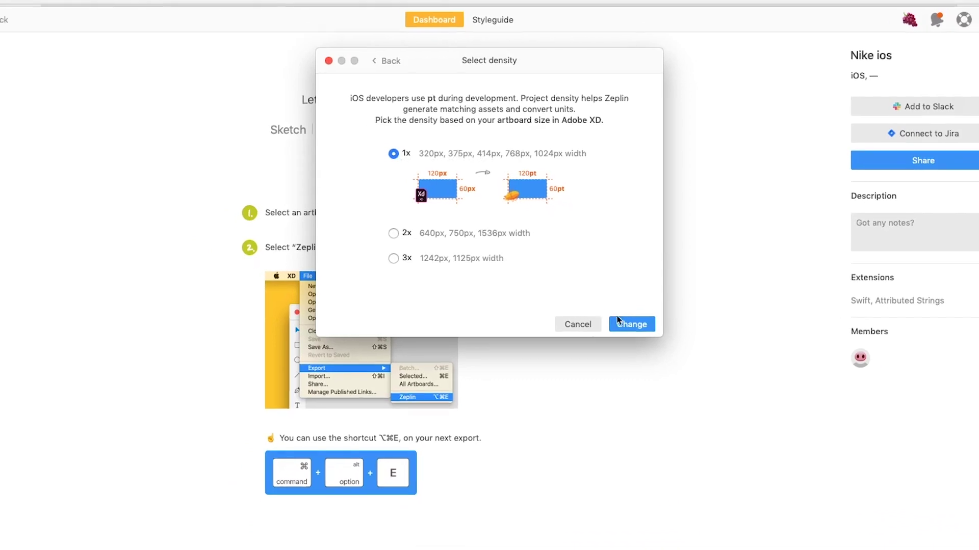
left_click(619, 326)
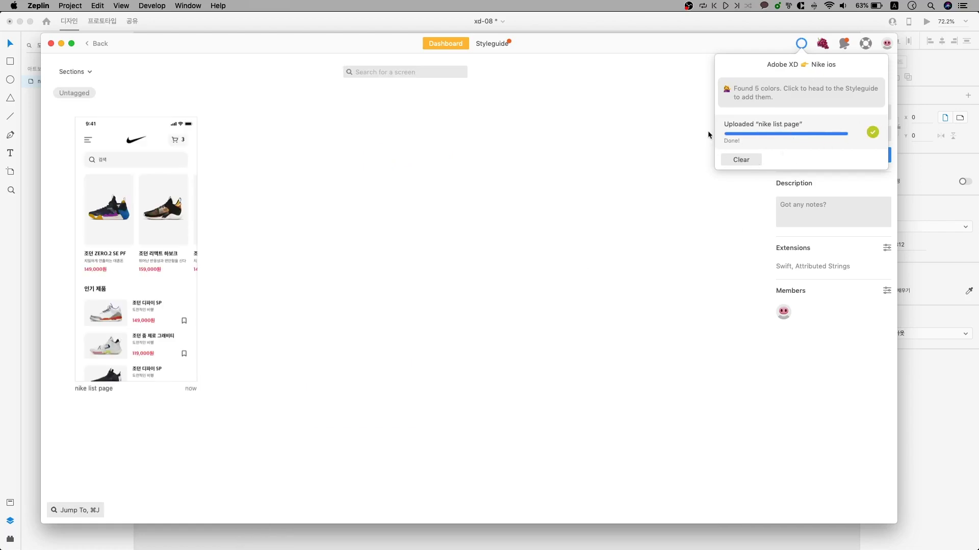
Clear the finished upload notice and open the nike list page screen from the Nike ios project
left_click(737, 160)
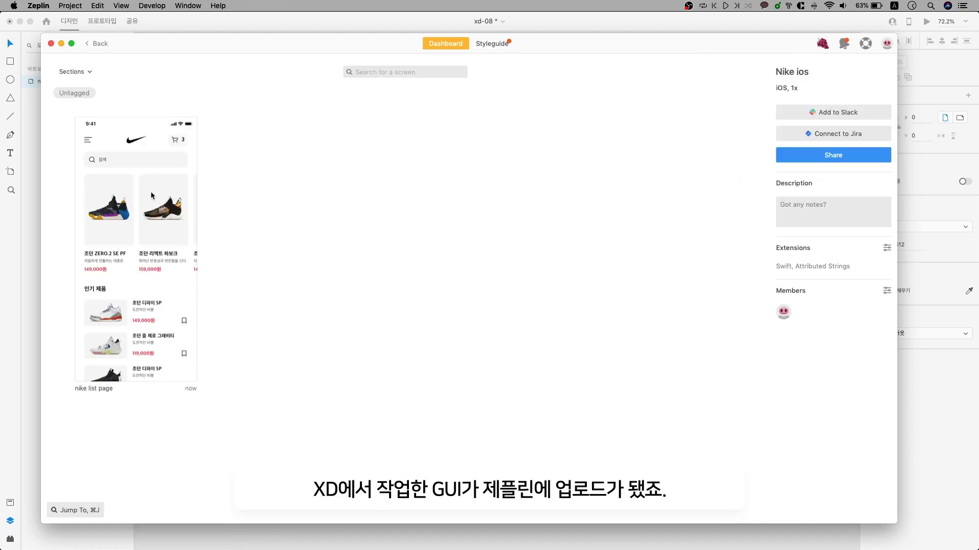
left_click_drag(235, 47, 685, 61)
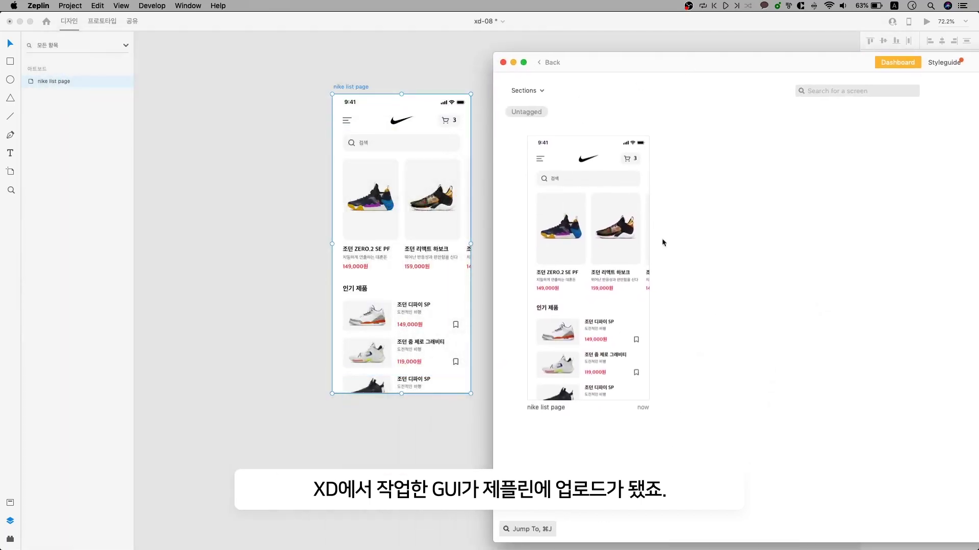
double_click(605, 63)
left_click(144, 201)
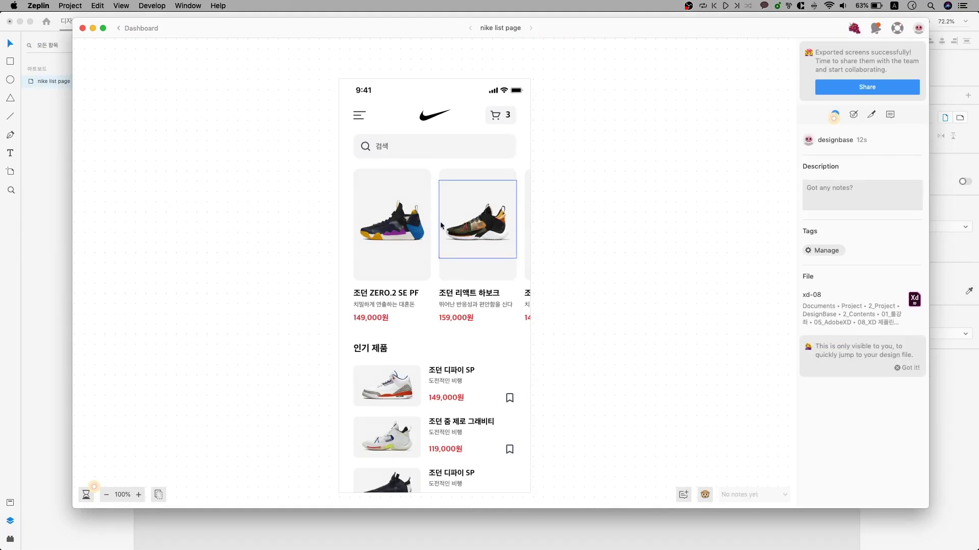
Inspect the size, spacing and color specs of the first product's image background and the search box
left_click(389, 186)
left_click(388, 178)
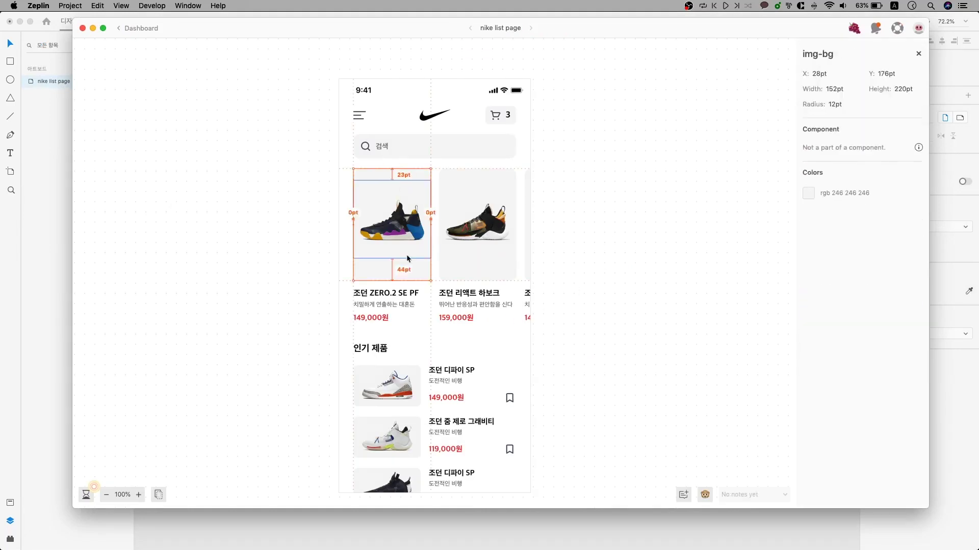
left_click(420, 152)
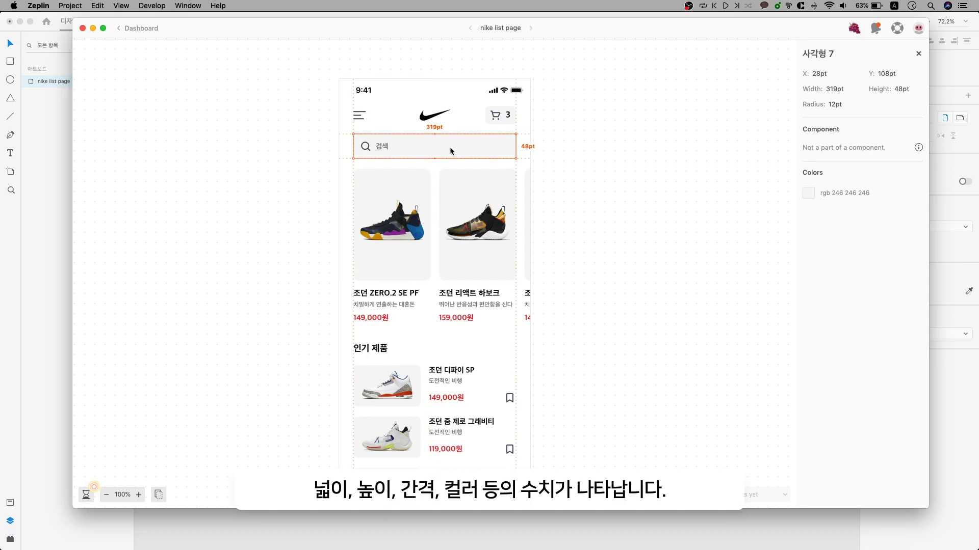
left_click(451, 172)
left_click(462, 156)
left_click(417, 177)
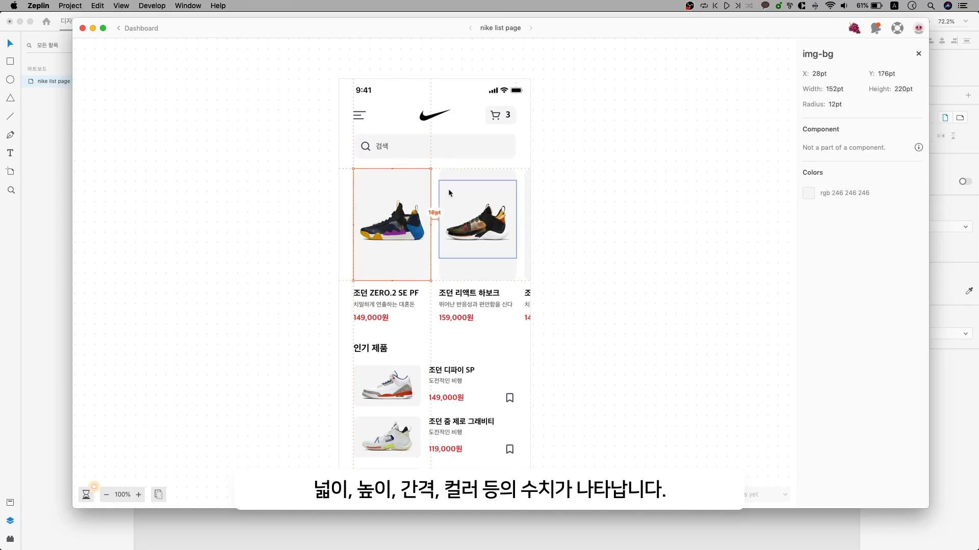
Copy the text content of the first product's price, and inspect the second product's description text
left_click(371, 318)
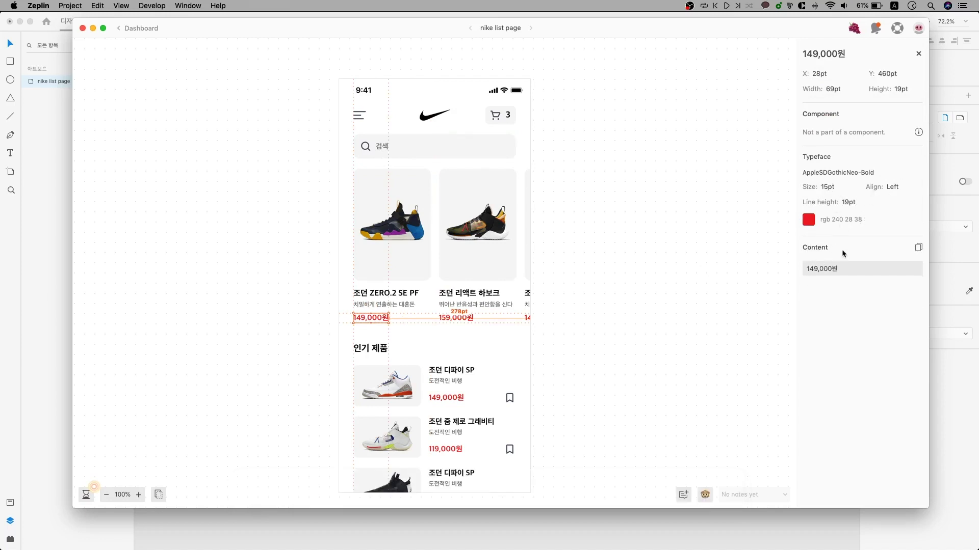
left_click(918, 247)
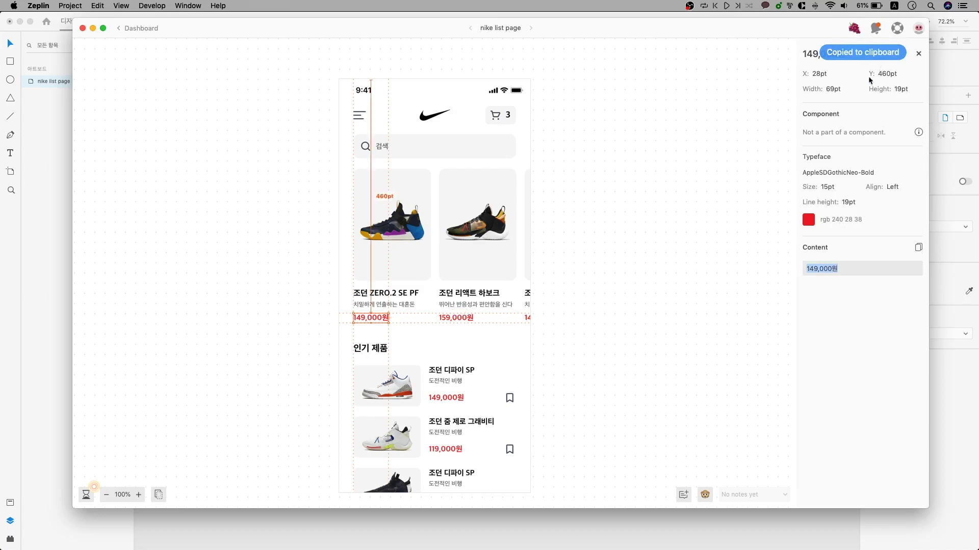
left_click(584, 311)
left_click(488, 298)
left_click(487, 304)
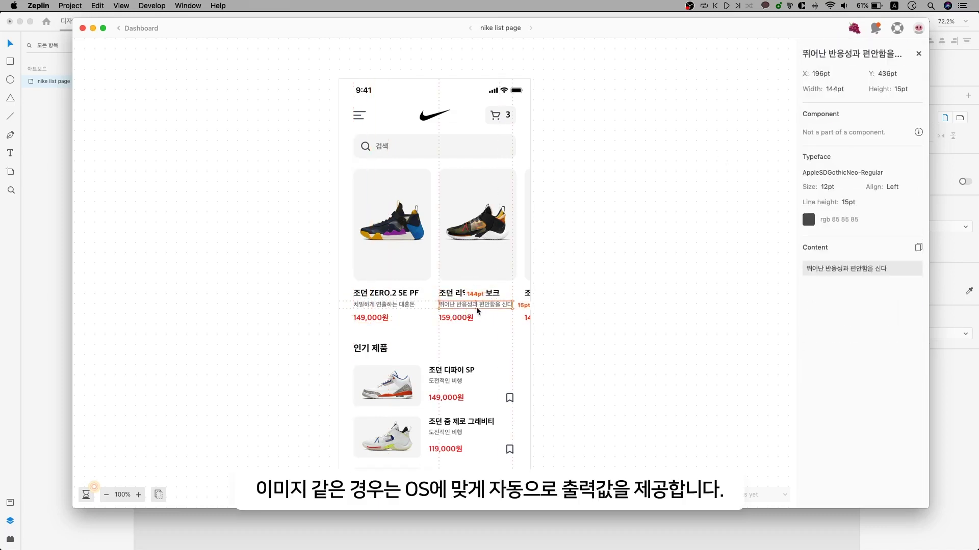
Check the export assets of the first two product images, opening and cancelling the PNG export for the first
left_click(482, 262)
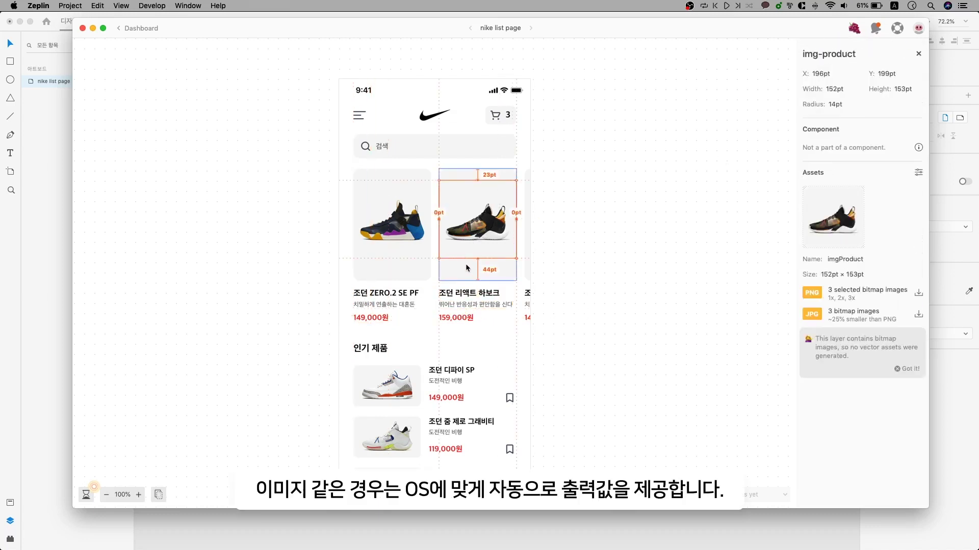
left_click(408, 245)
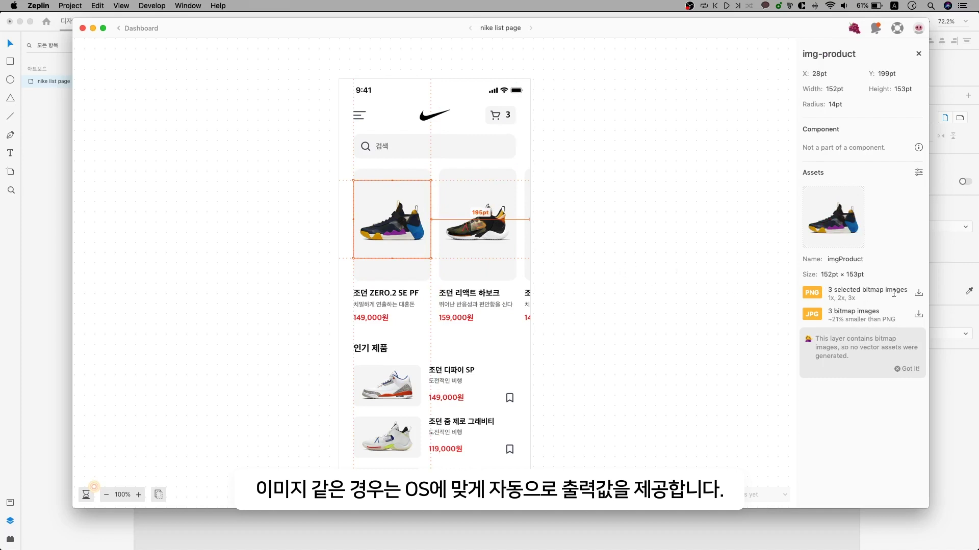
left_click(918, 293)
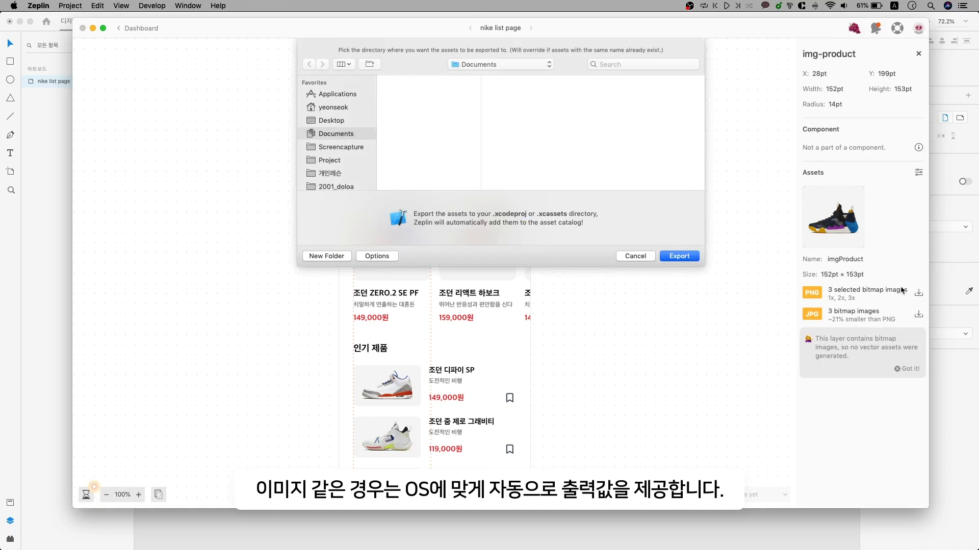
left_click(626, 258)
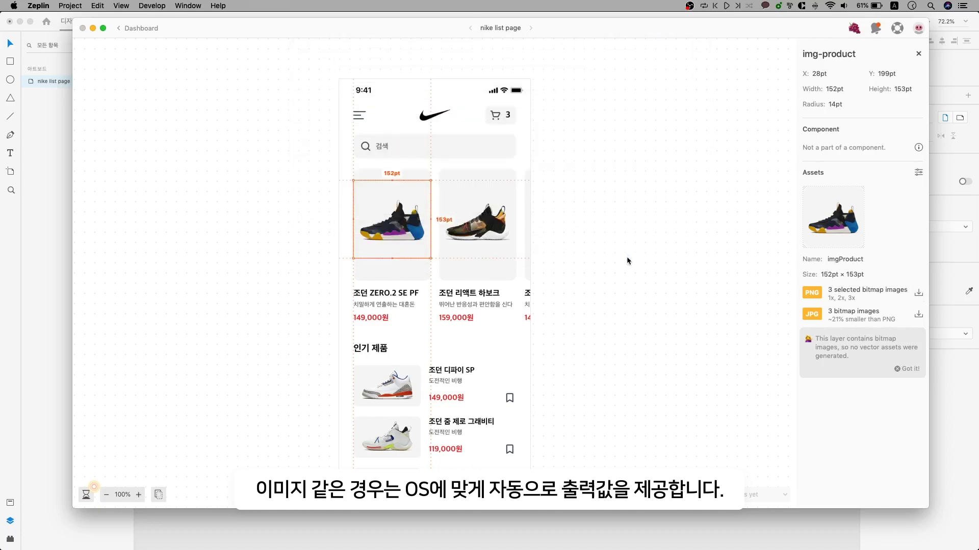
Inspect the specs of the menu icon in the navigation bar and the magnifier icon in the search box
left_click(445, 381)
left_click(501, 356)
left_click(392, 230)
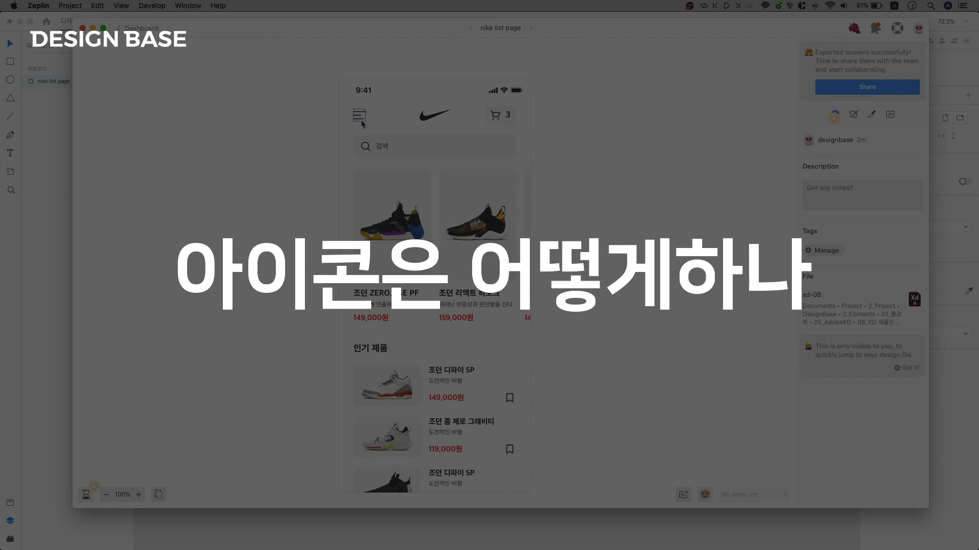
left_click(361, 122)
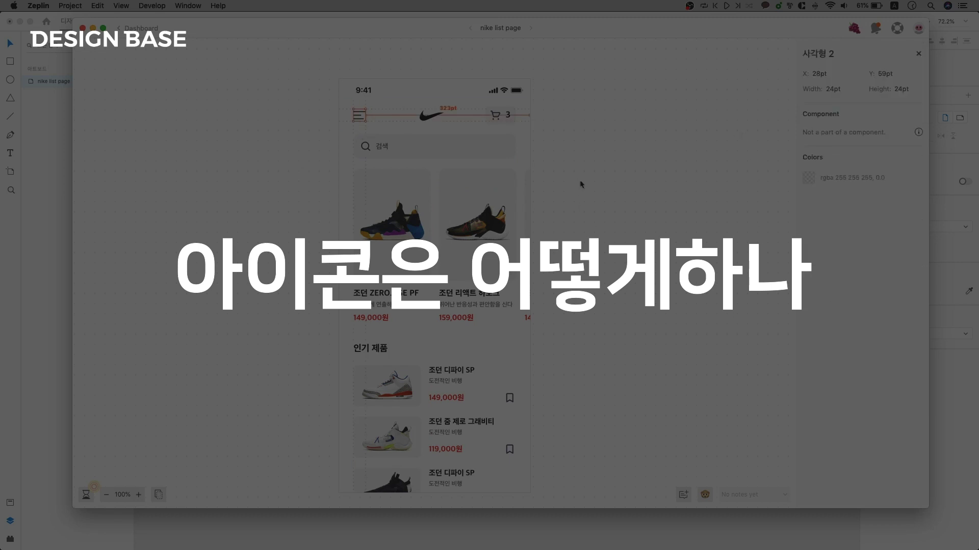
left_click(362, 147)
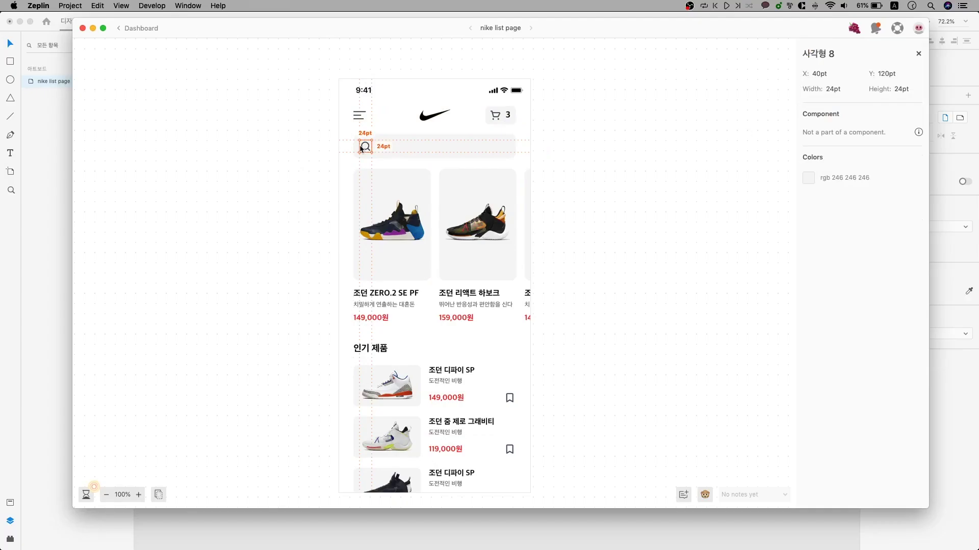
Switch to Adobe XD and mark the icon-search component in the search box for export
left_click(41, 176)
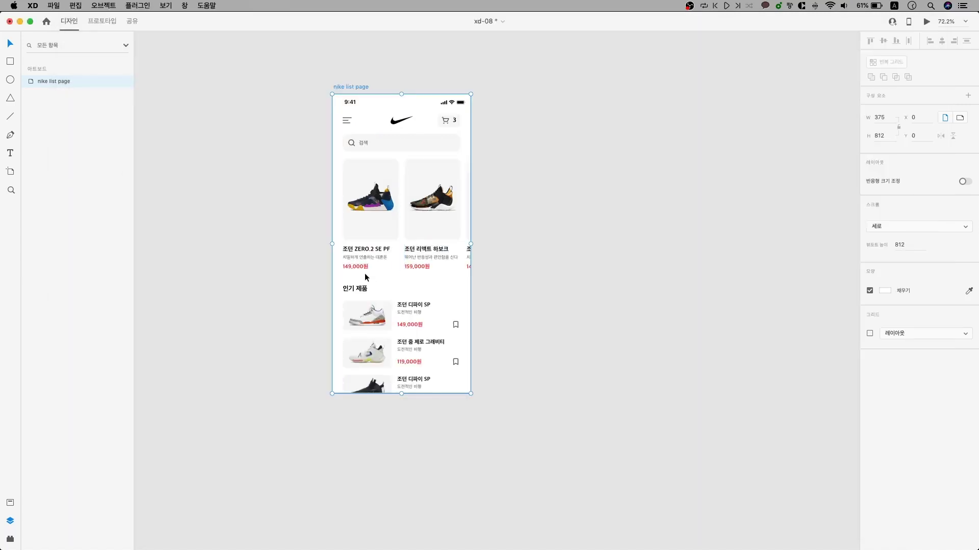
double_click(349, 144)
scroll(351, 143, "up", 5)
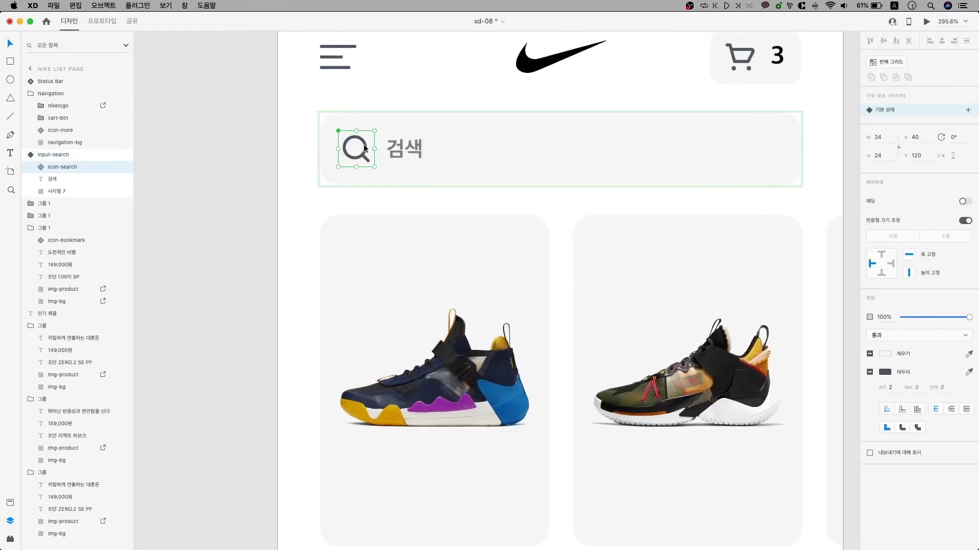
left_click(869, 453)
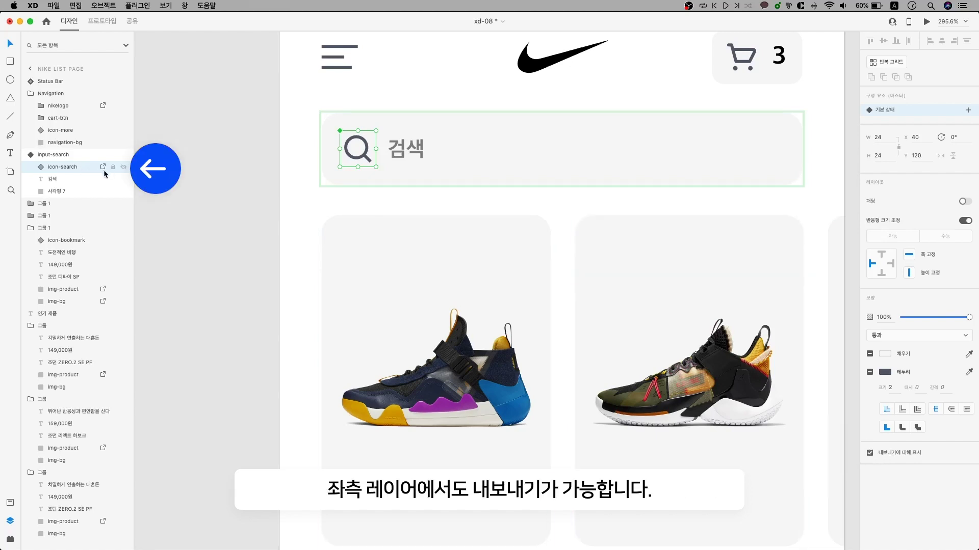
Mark the icon-more and icon-cart components in the navigation bar for export
scroll(399, 170, "up", 2)
scroll(398, 171, "right", 3)
scroll(398, 170, "right", 2)
scroll(398, 171, "up", 1)
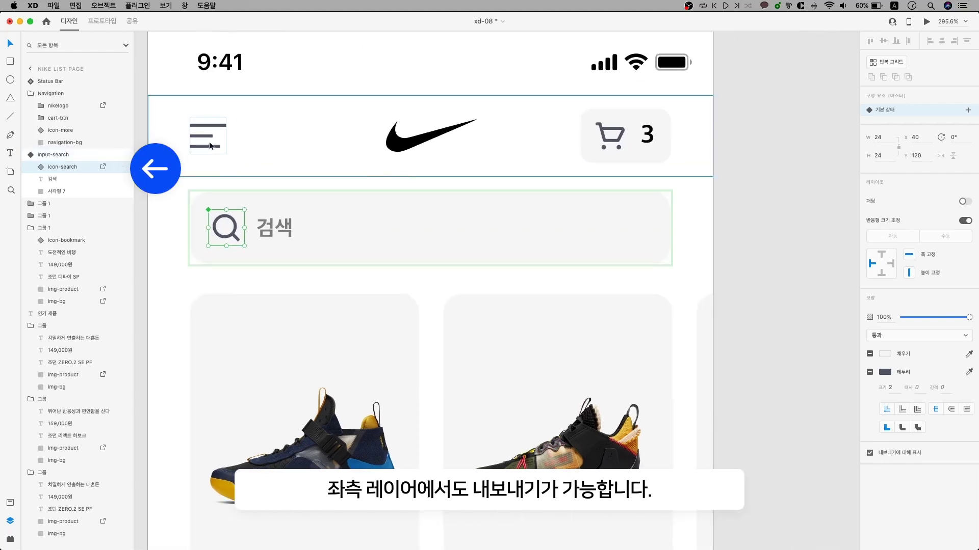
double_click(212, 142)
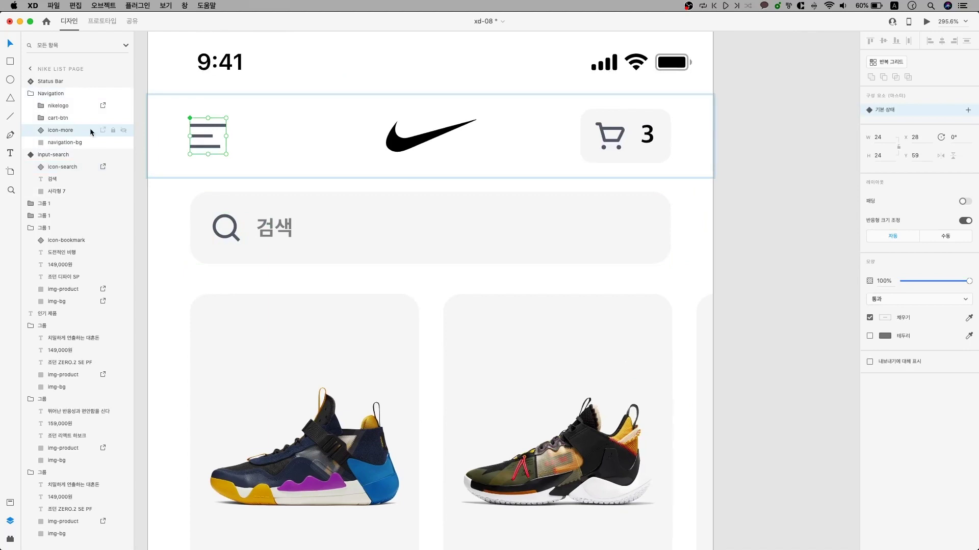
left_click(104, 118)
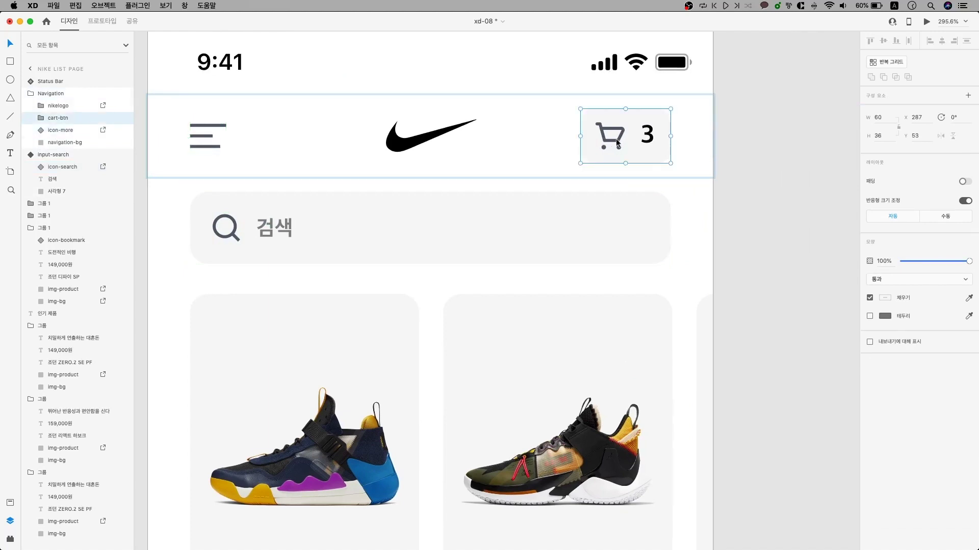
left_click(102, 143)
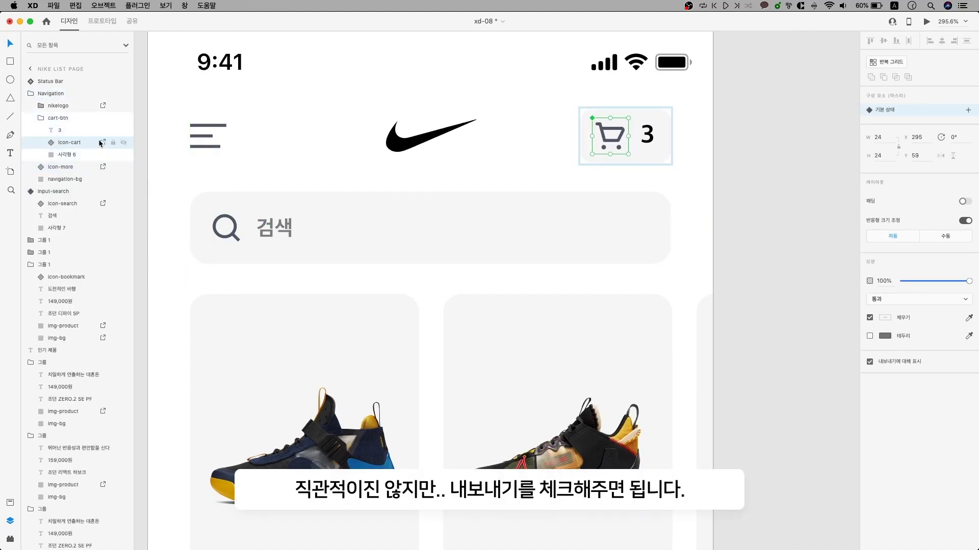
Mark the bookmark icons of the first two items in the popular products list for export
scroll(251, 203, "down", 4)
scroll(250, 203, "down", 10)
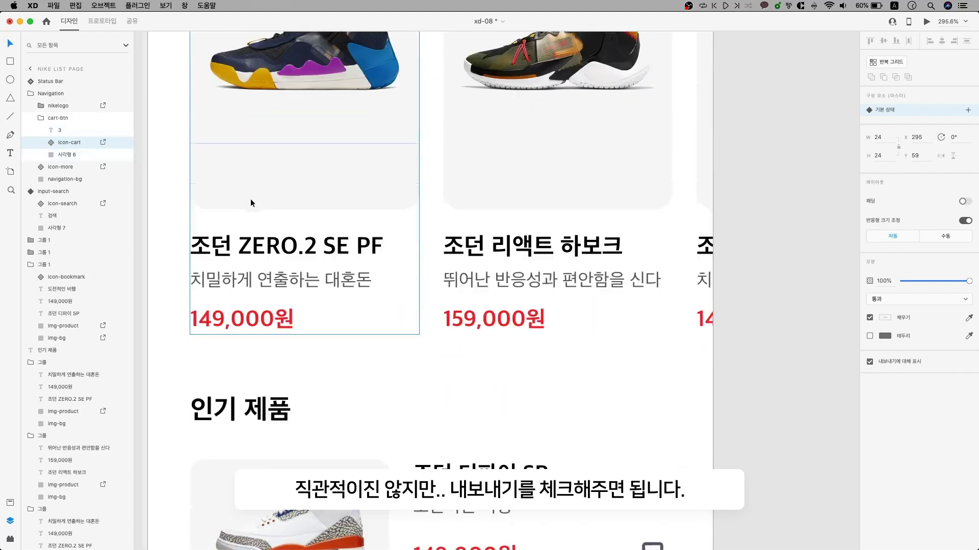
double_click(652, 224)
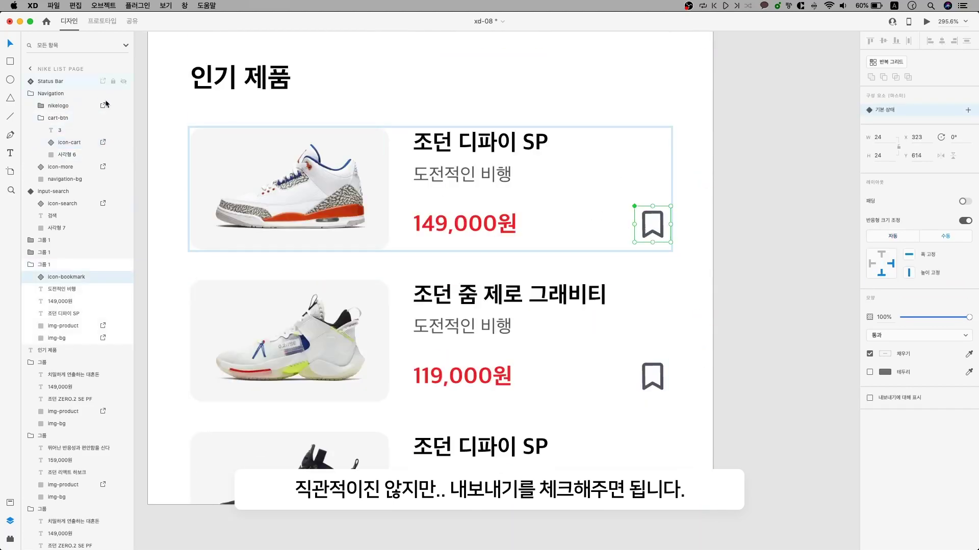
double_click(652, 377)
left_click(766, 225)
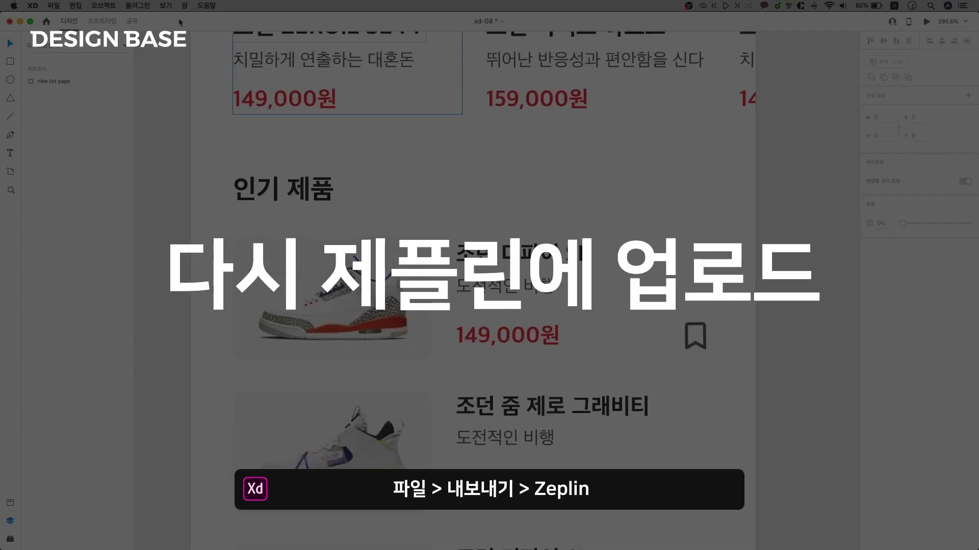
Export the nike list page artboard again to the Nike ios project in Zeplin
left_click(54, 5)
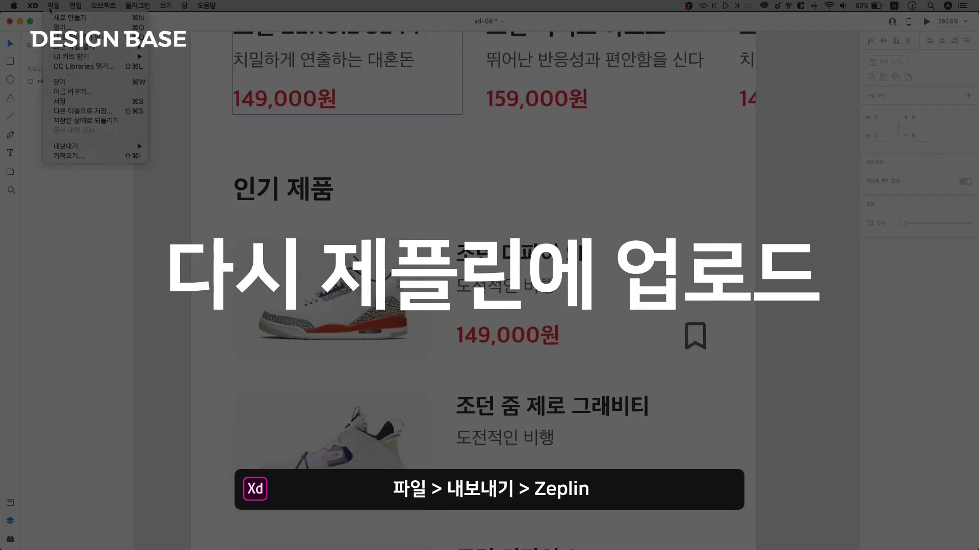
mouse_move(102, 145)
left_click(169, 197)
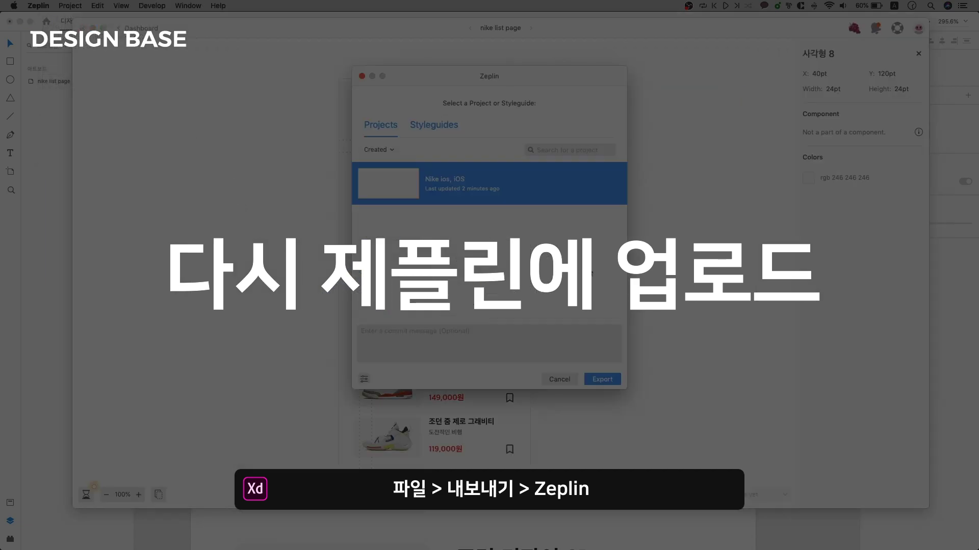
left_click(620, 380)
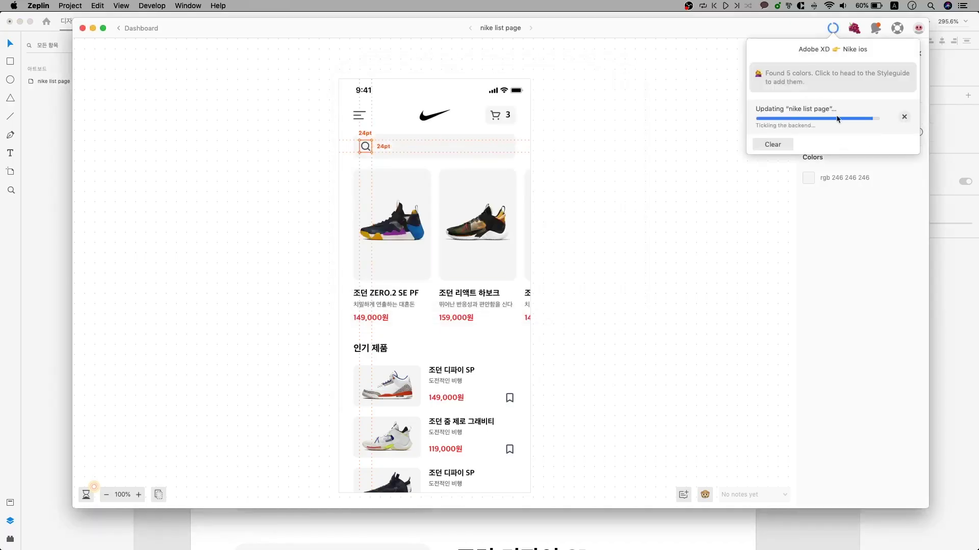
Check the export assets offered for the search, cart and menu icons on the updated screen
left_click(365, 148)
left_click(365, 148)
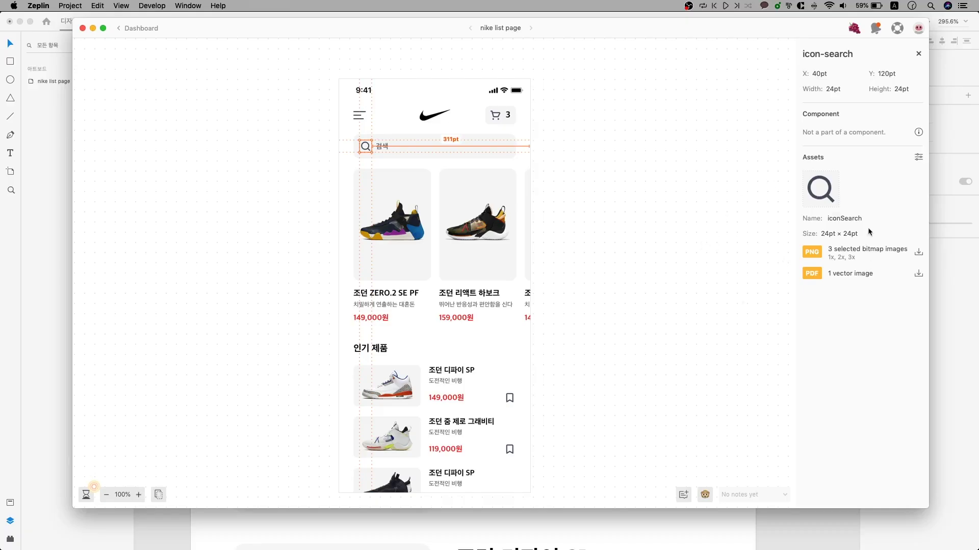
left_click(448, 118)
left_click(495, 117)
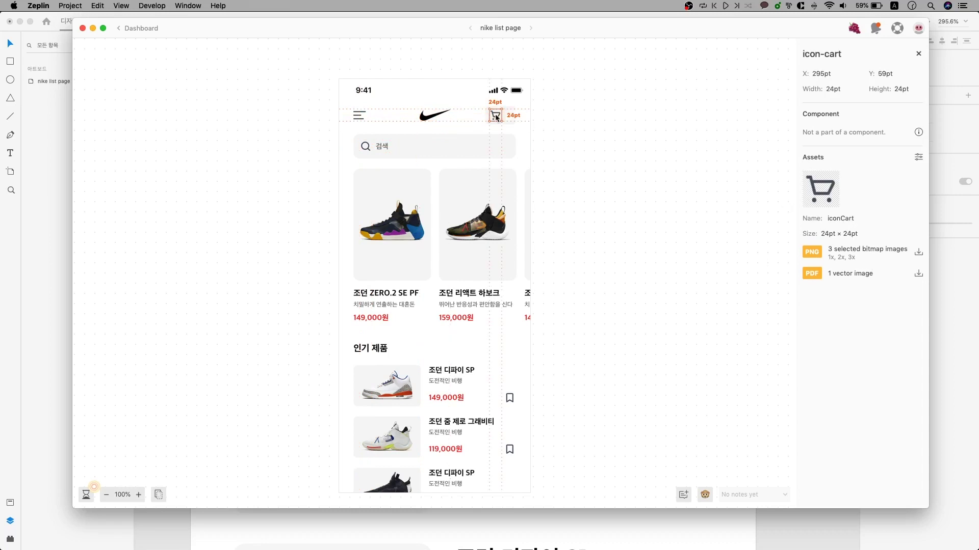
left_click(361, 119)
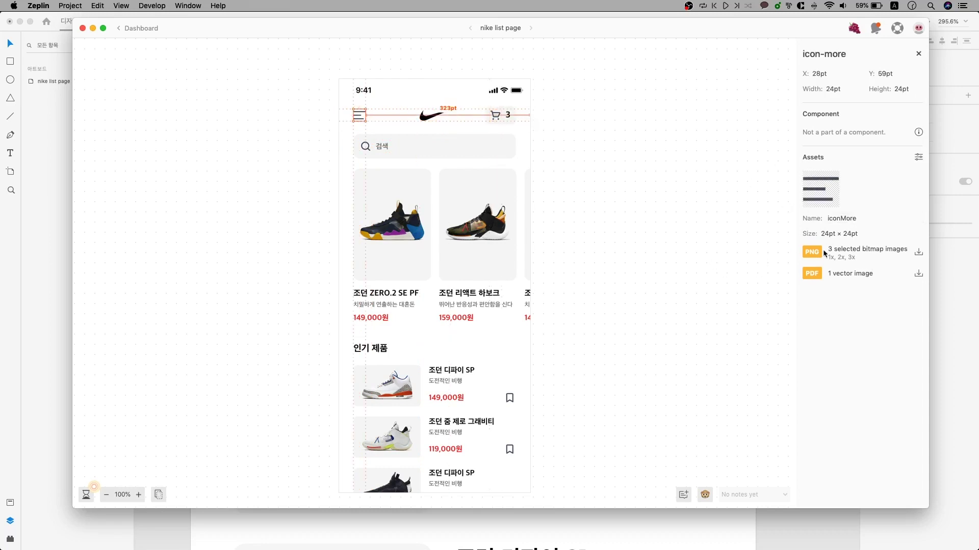
Switch to Adobe XD and examine the size and position values of the first popular product and the first price text
left_click(949, 327)
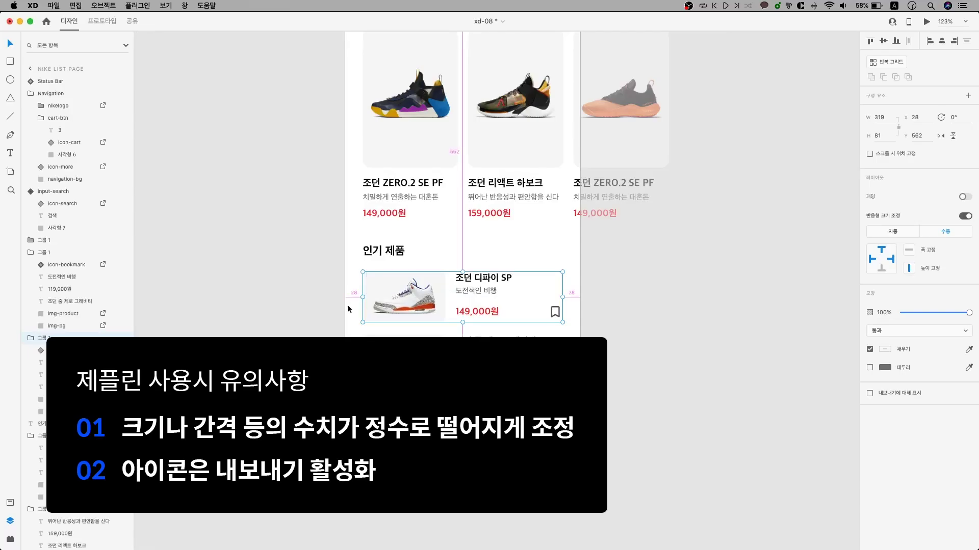
left_click(388, 217)
scroll(399, 224, "up", 2)
scroll(399, 224, "up", 1)
double_click(384, 274)
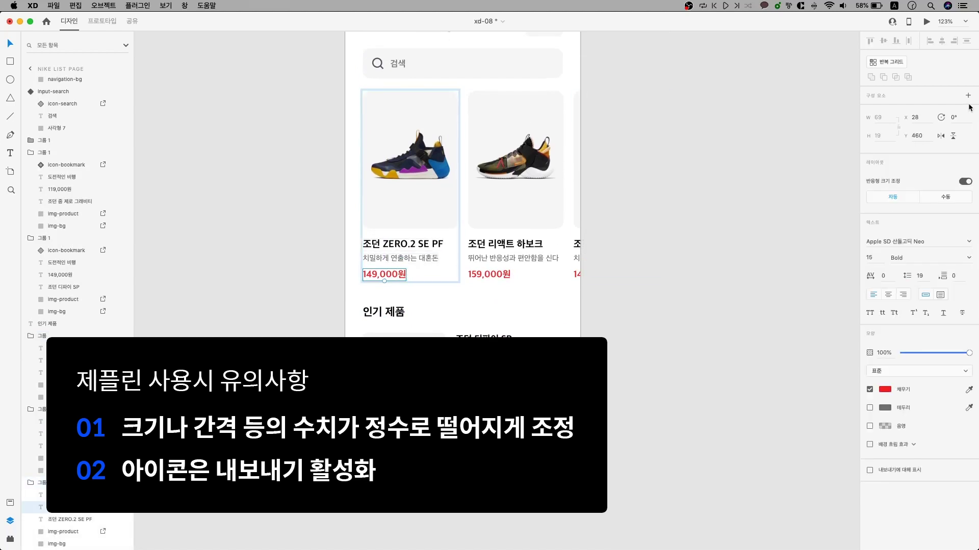
left_click(603, 328)
scroll(597, 322, "up", 1)
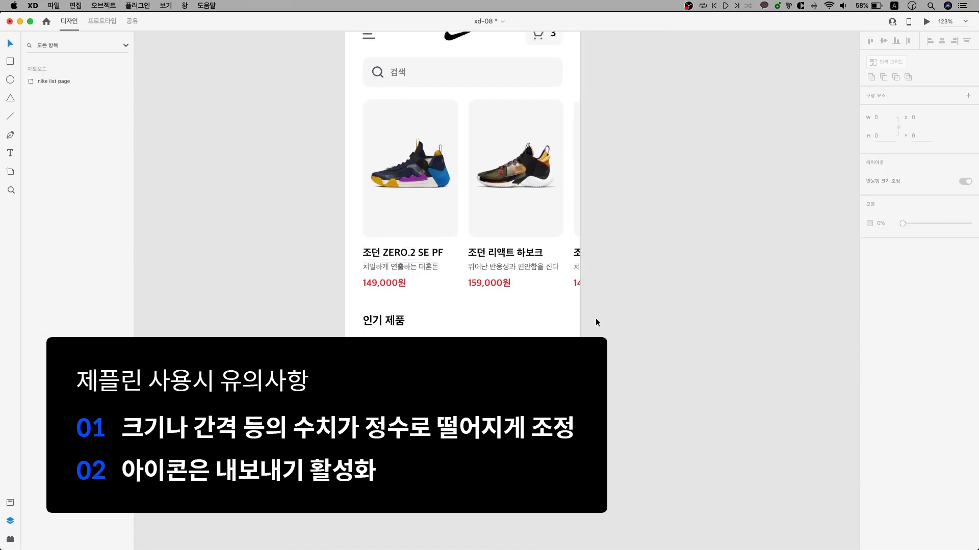
Check that the search, cart and menu icons on the nike list page artboard are marked for export
scroll(598, 322, "up", 5)
scroll(598, 322, "down", 3)
left_click(379, 162)
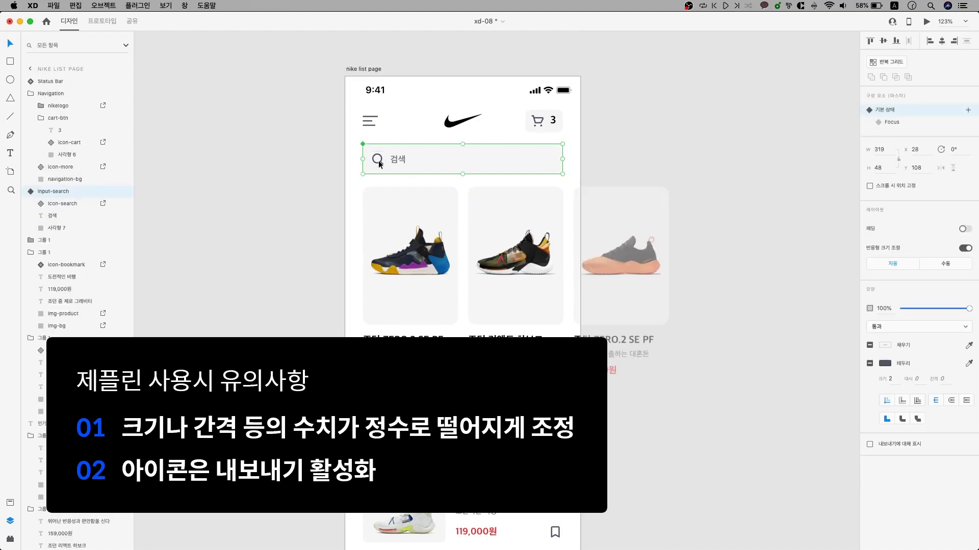
double_click(379, 162)
double_click(536, 123)
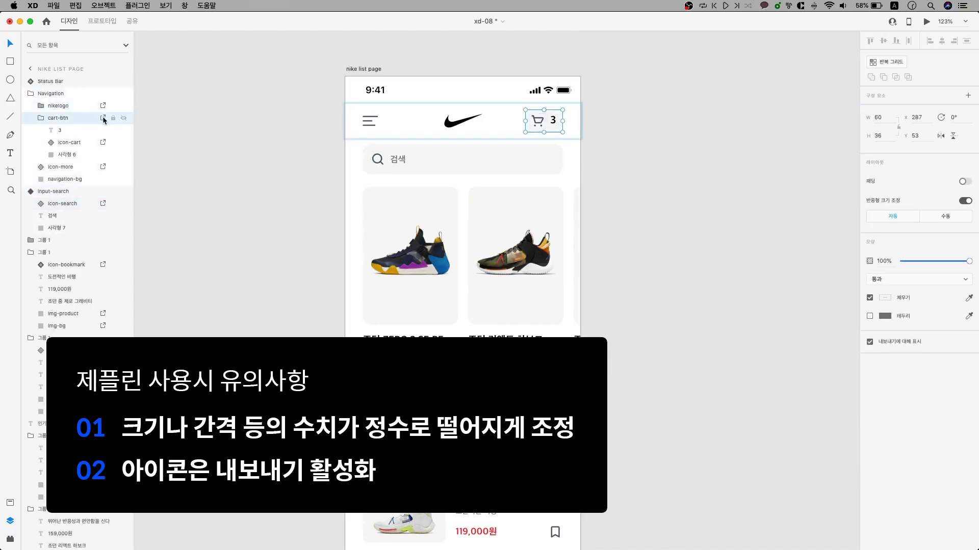
left_click(370, 121)
left_click(870, 361)
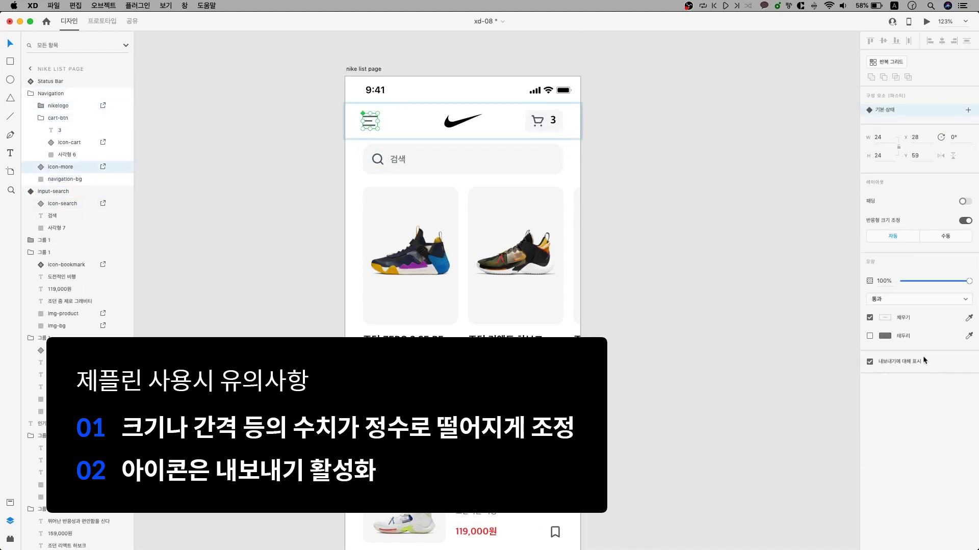
left_click(271, 134)
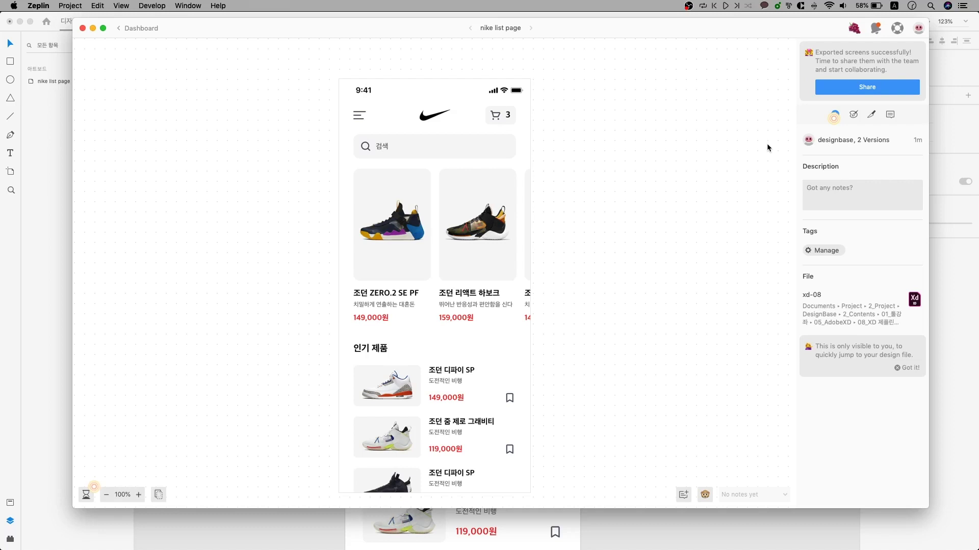
Switch to Zeplin, return to the Nike ios project dashboard and view the options for inviting project members
left_click(137, 28)
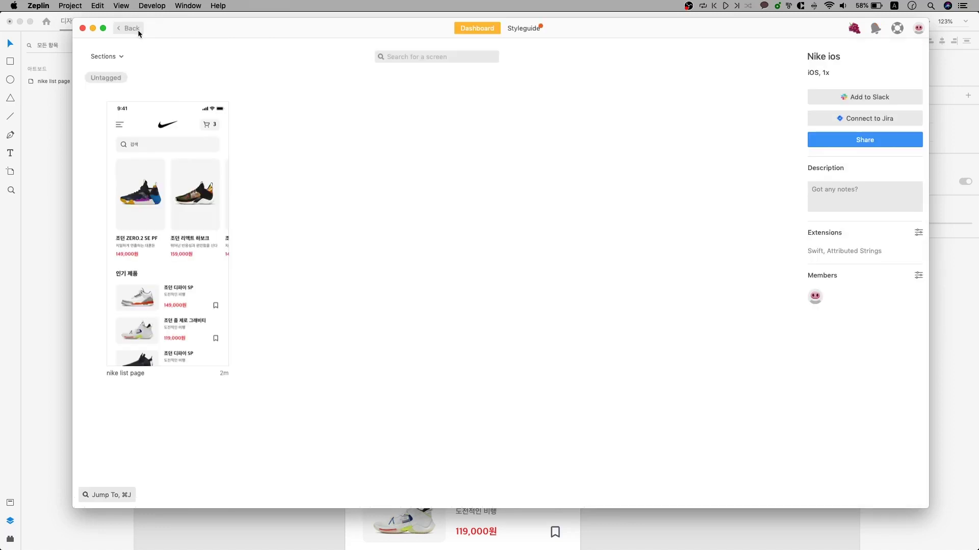
left_click(815, 297)
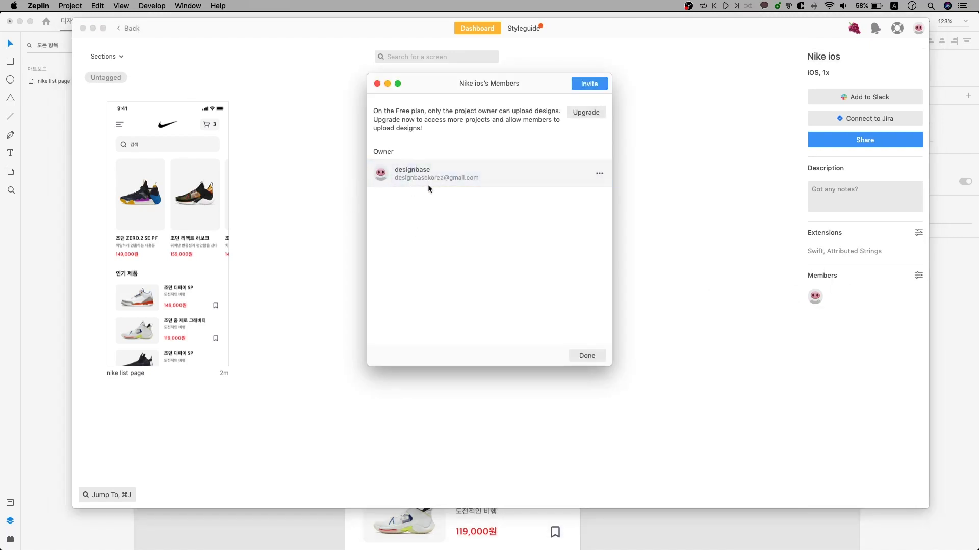
left_click(590, 87)
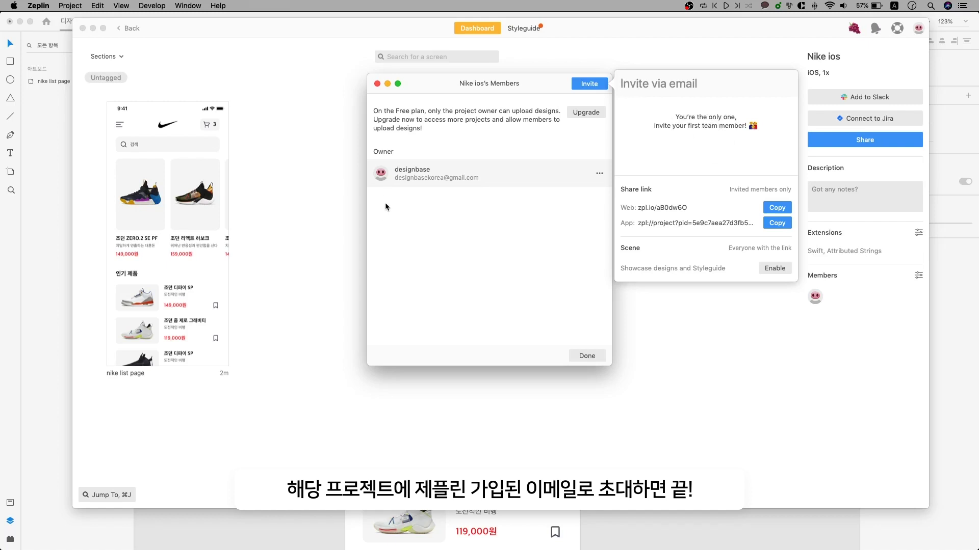
left_click(292, 173)
left_click(129, 28)
Open the nike list page screen and post the note "이건 좀 아니지 않아?!" on the second shoe image
left_click(238, 201)
left_click(174, 224)
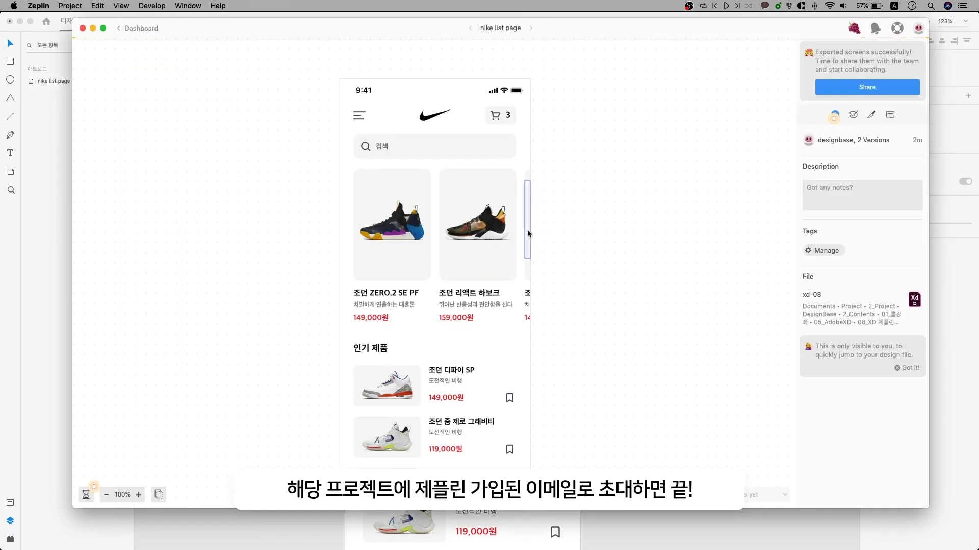
left_click(890, 115)
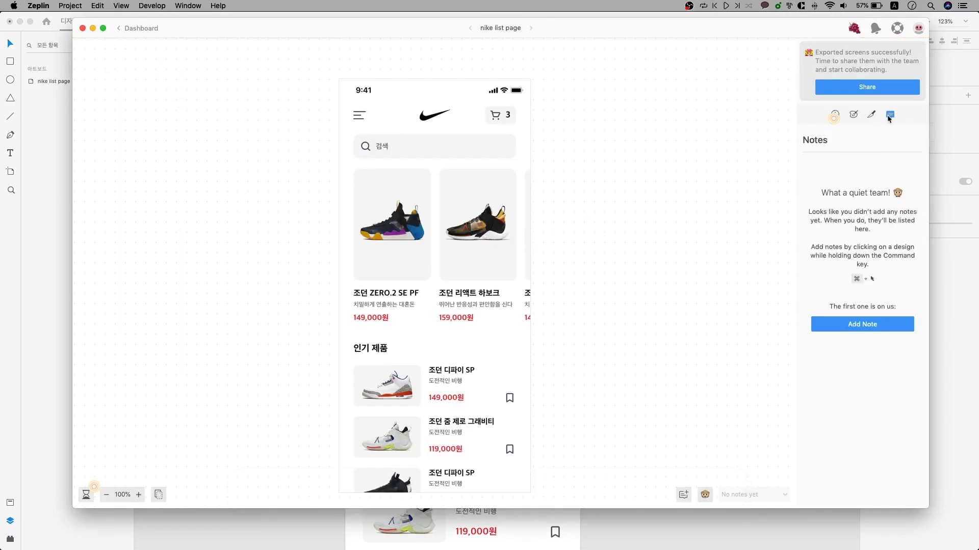
left_click(863, 327)
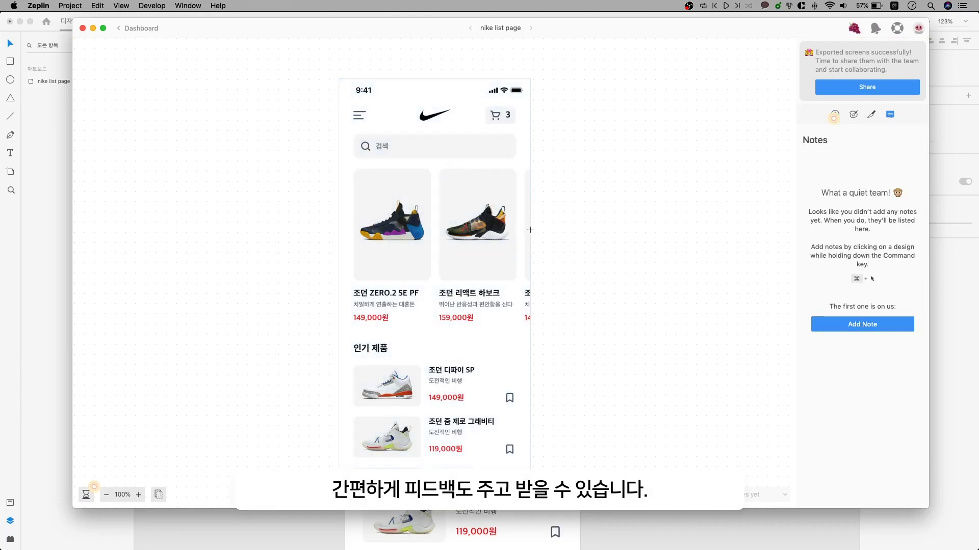
left_click(479, 224)
type("이건 좀 아니지 않아?!")
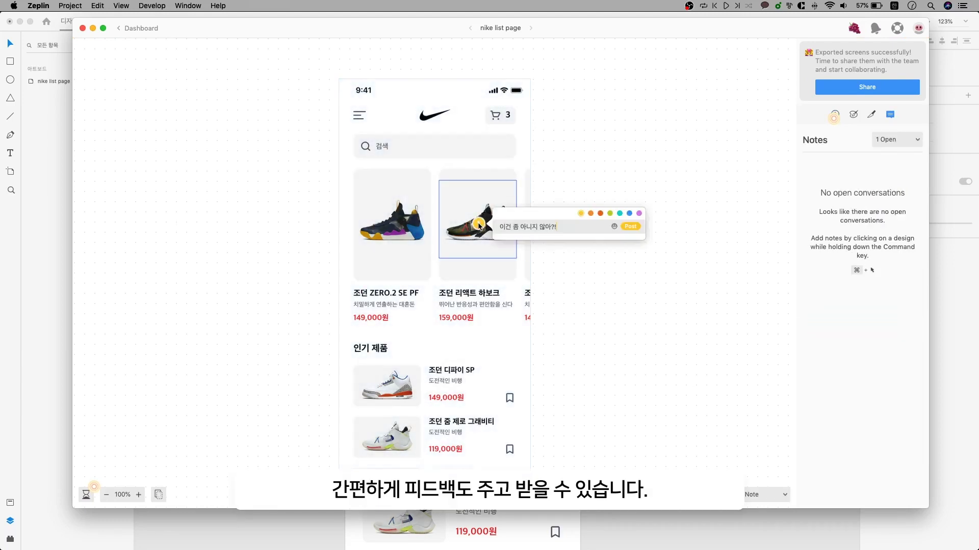
left_click(632, 227)
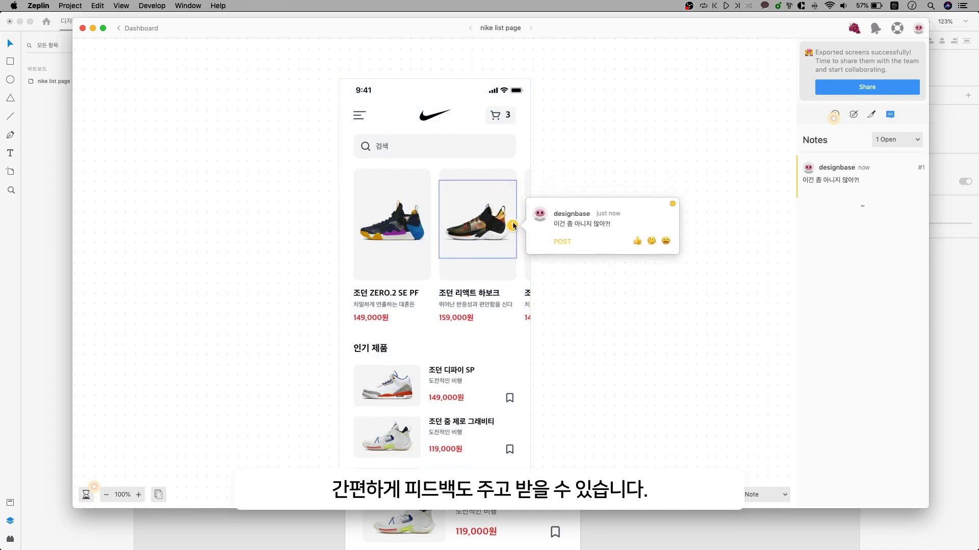
Post the reply "뭐래" to the note on the second shoe image
mouse_move(515, 229)
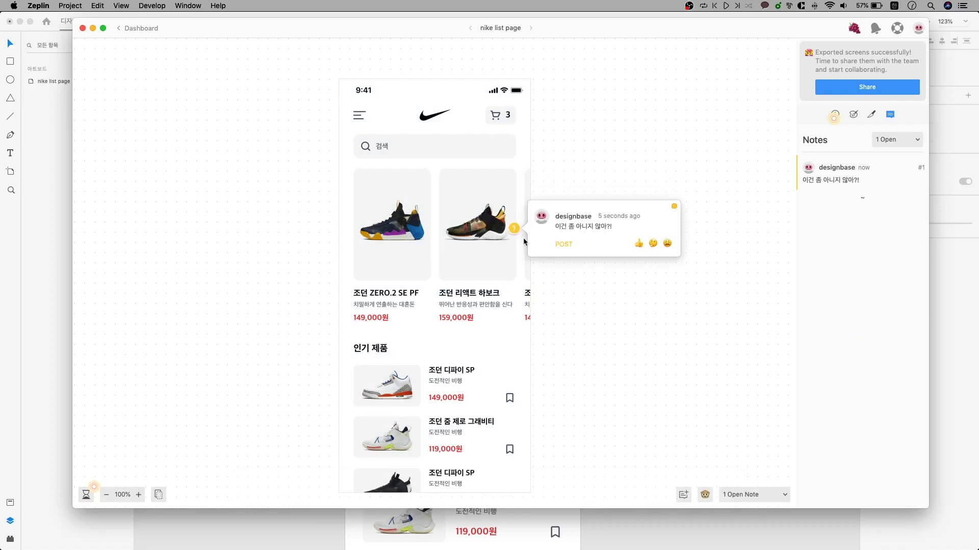
left_click(609, 244)
type("뭐래")
left_click(666, 240)
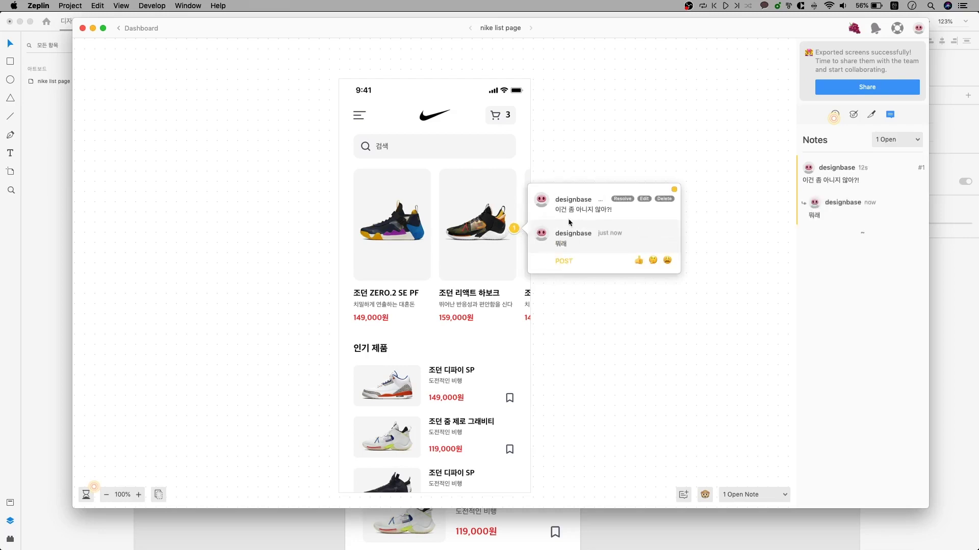
Change the colour of the note on the second shoe image to green and close the conversation
left_click(664, 190)
left_click(645, 189)
left_click(610, 164)
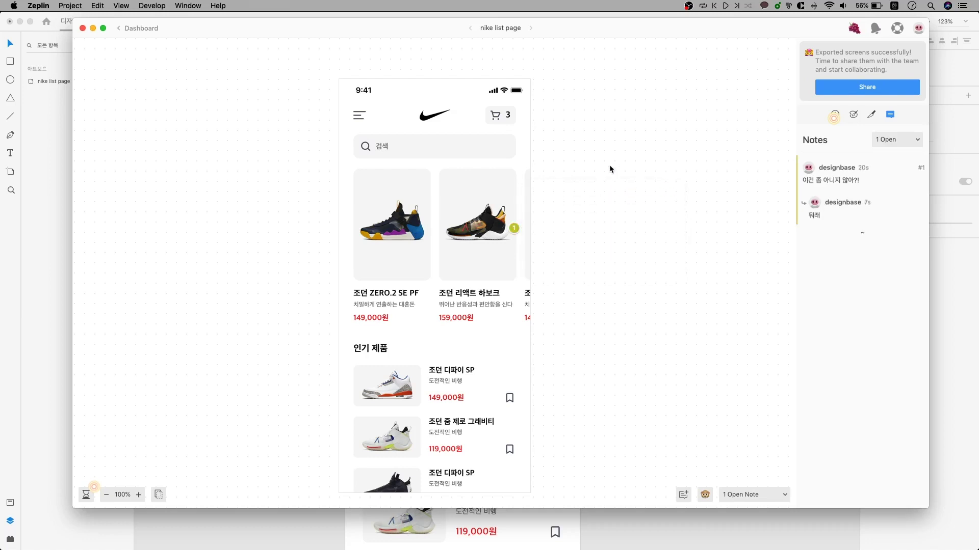